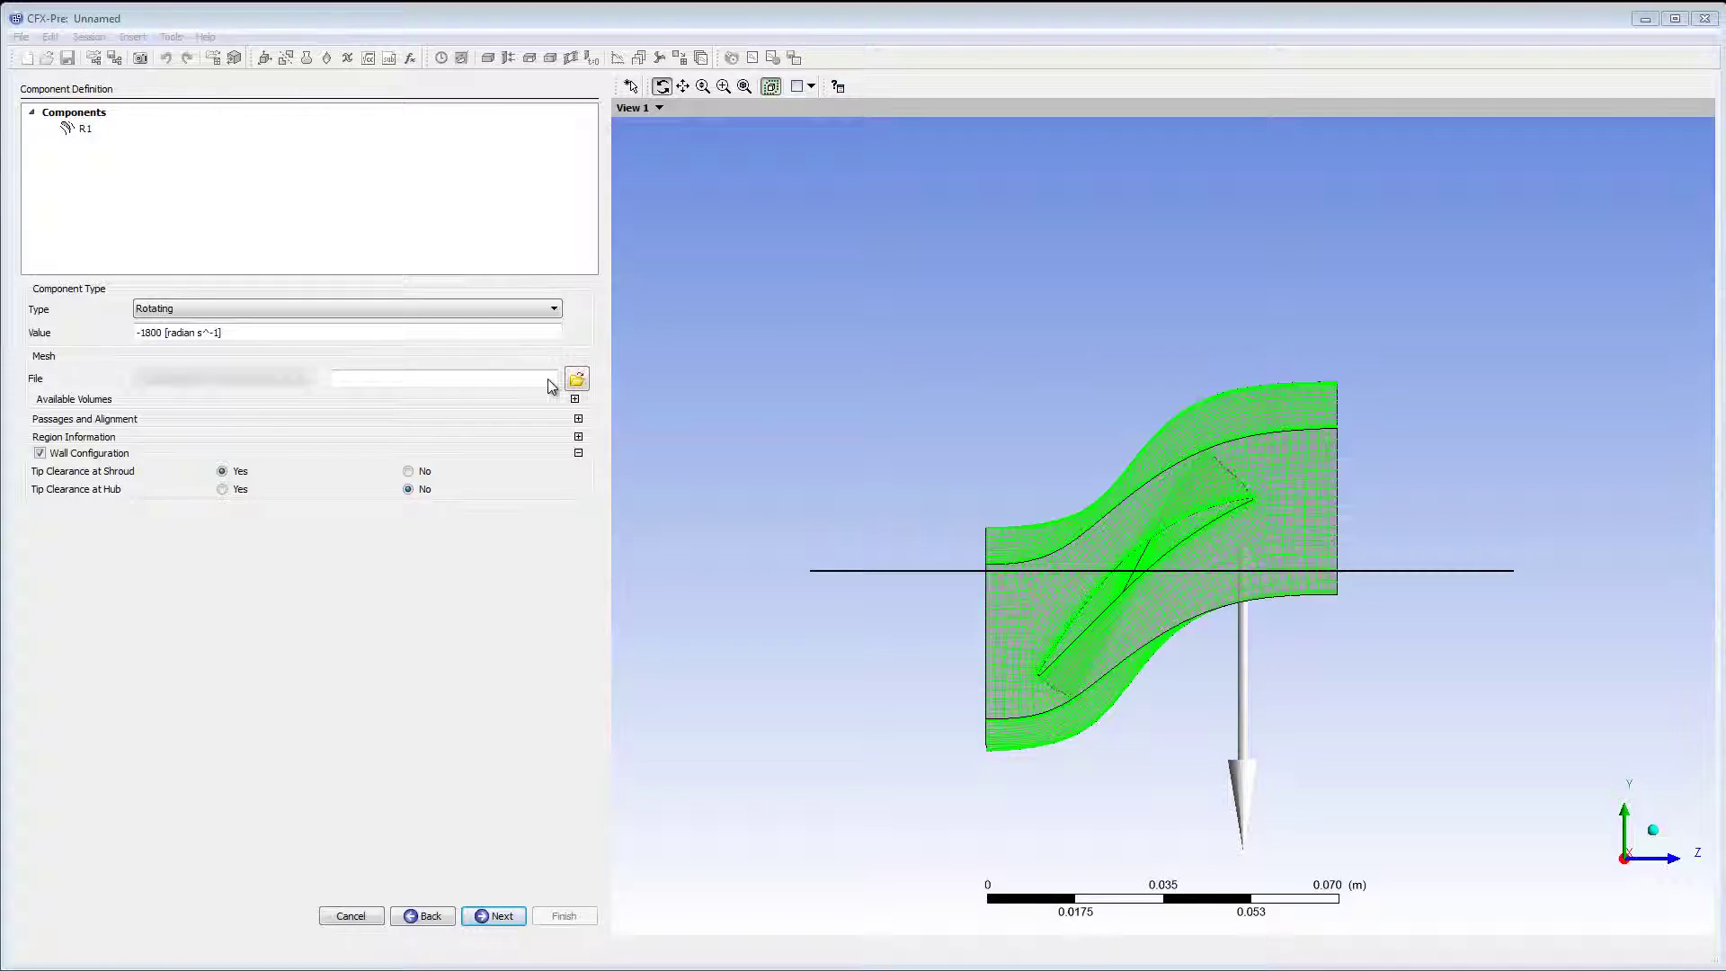
- Set the R1 component's passages to model to 2 and preview the passage arrangement
left_click(578, 419)
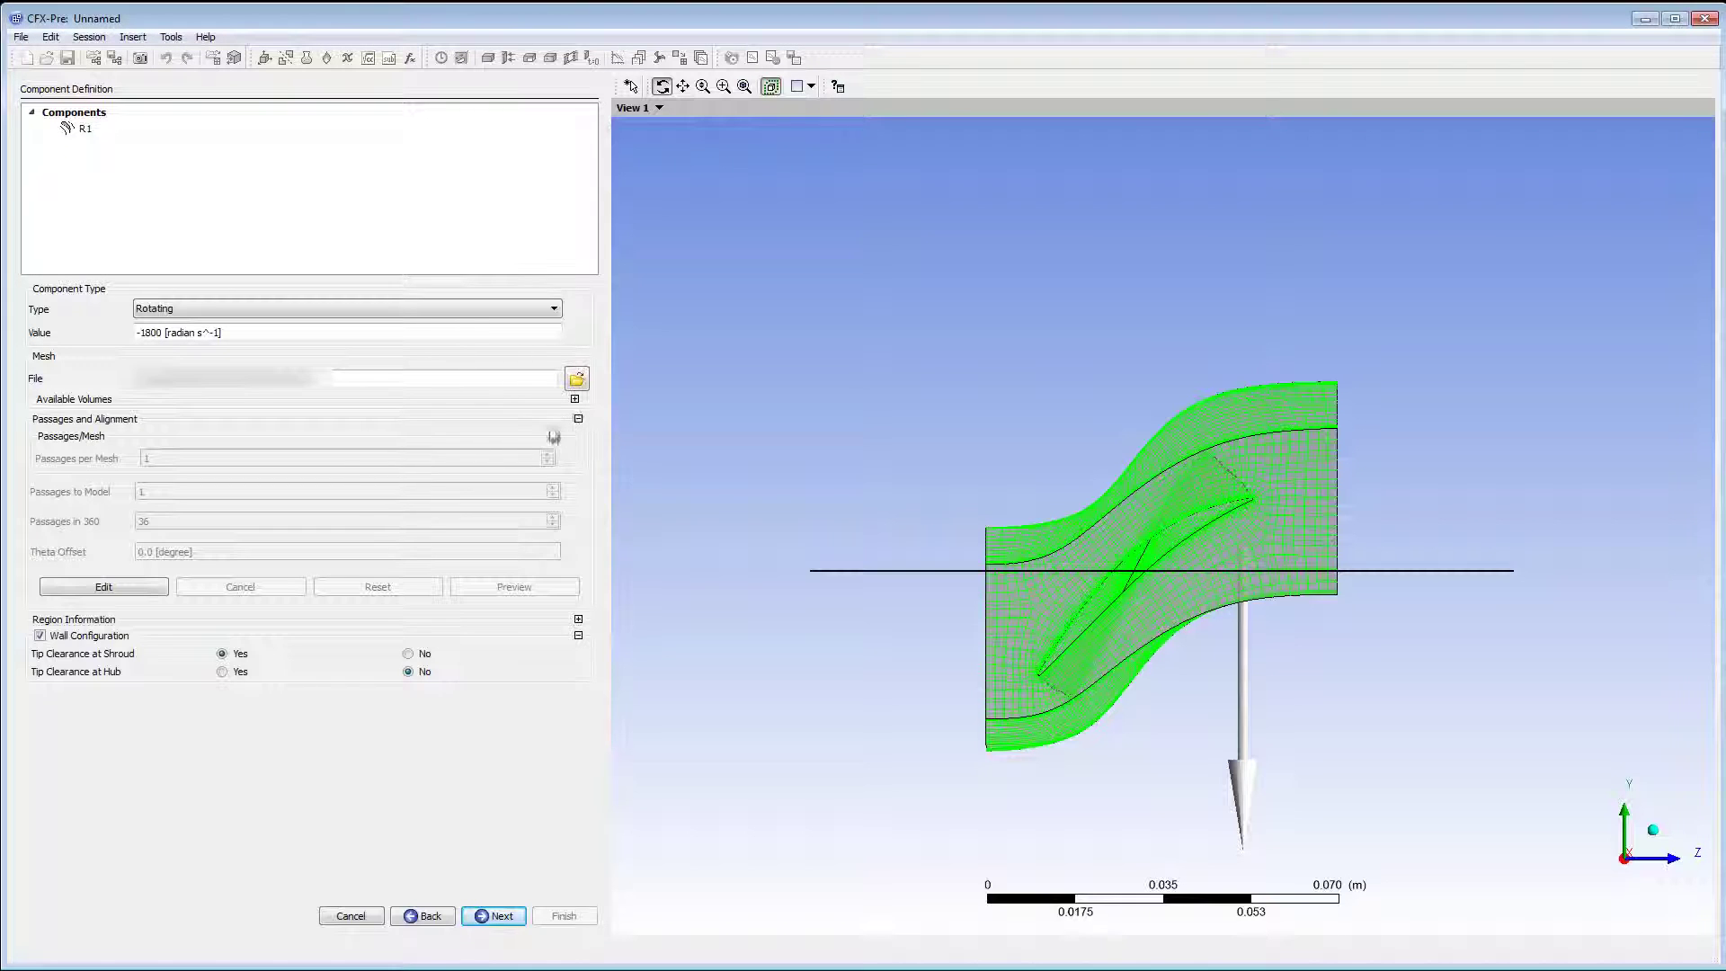
left_click(144, 585)
left_click(154, 493)
key("BackSpace")
type("2")
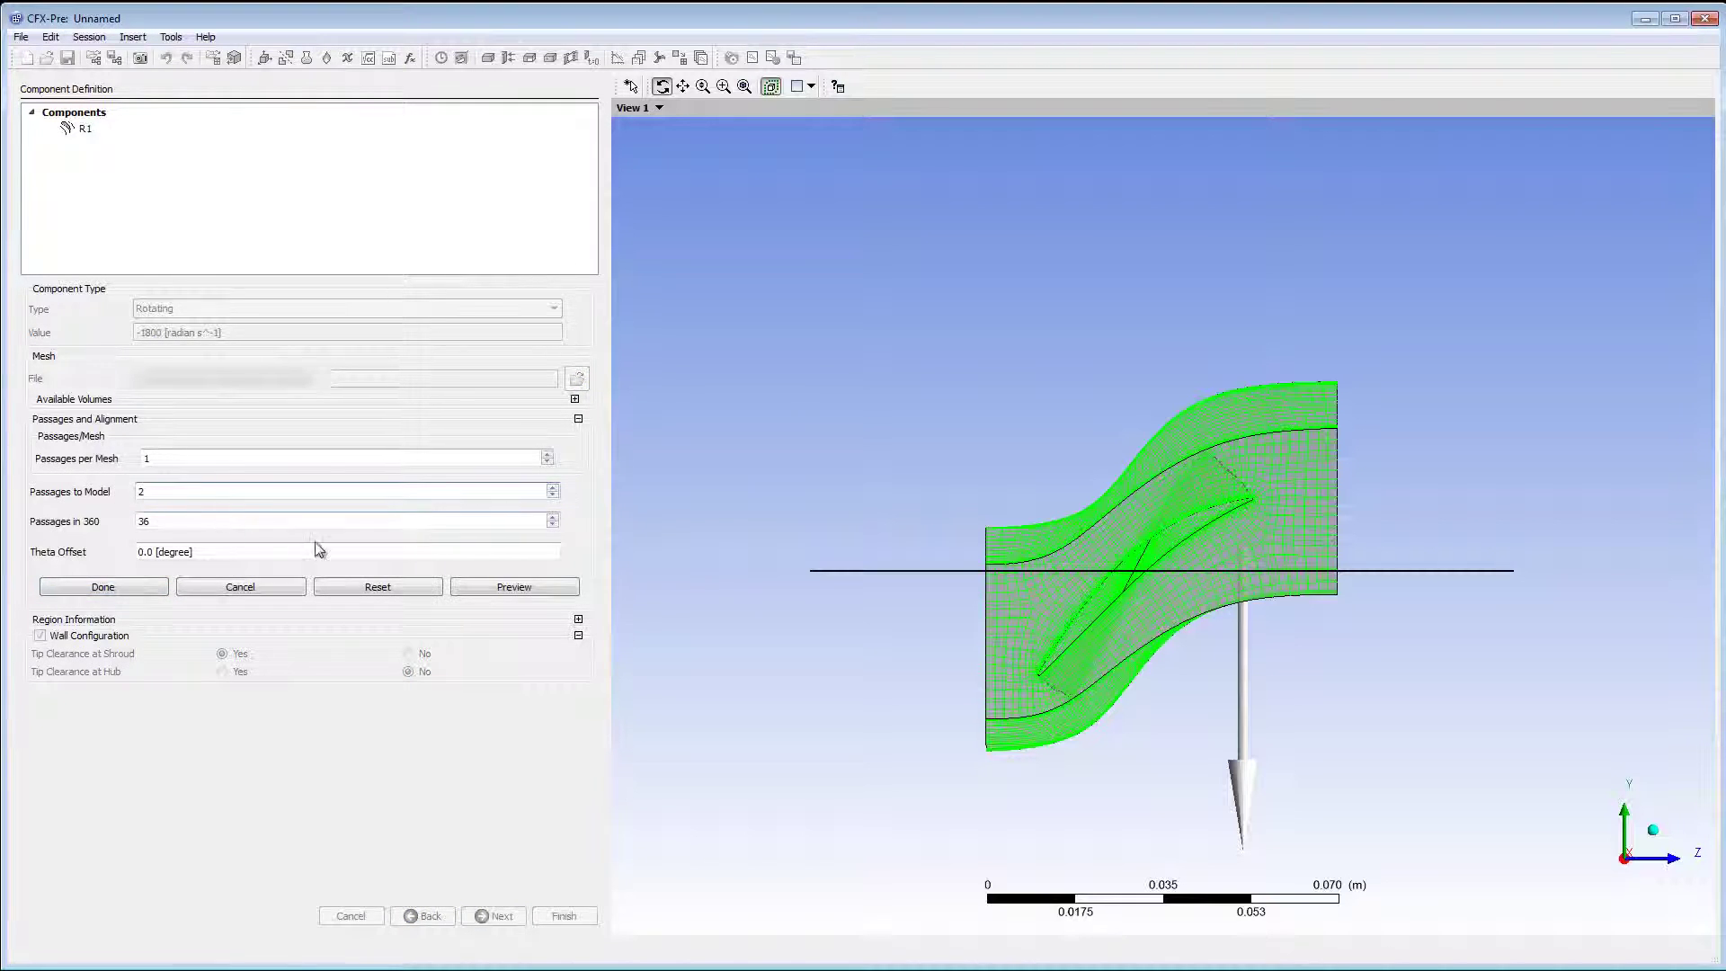
left_click(514, 589)
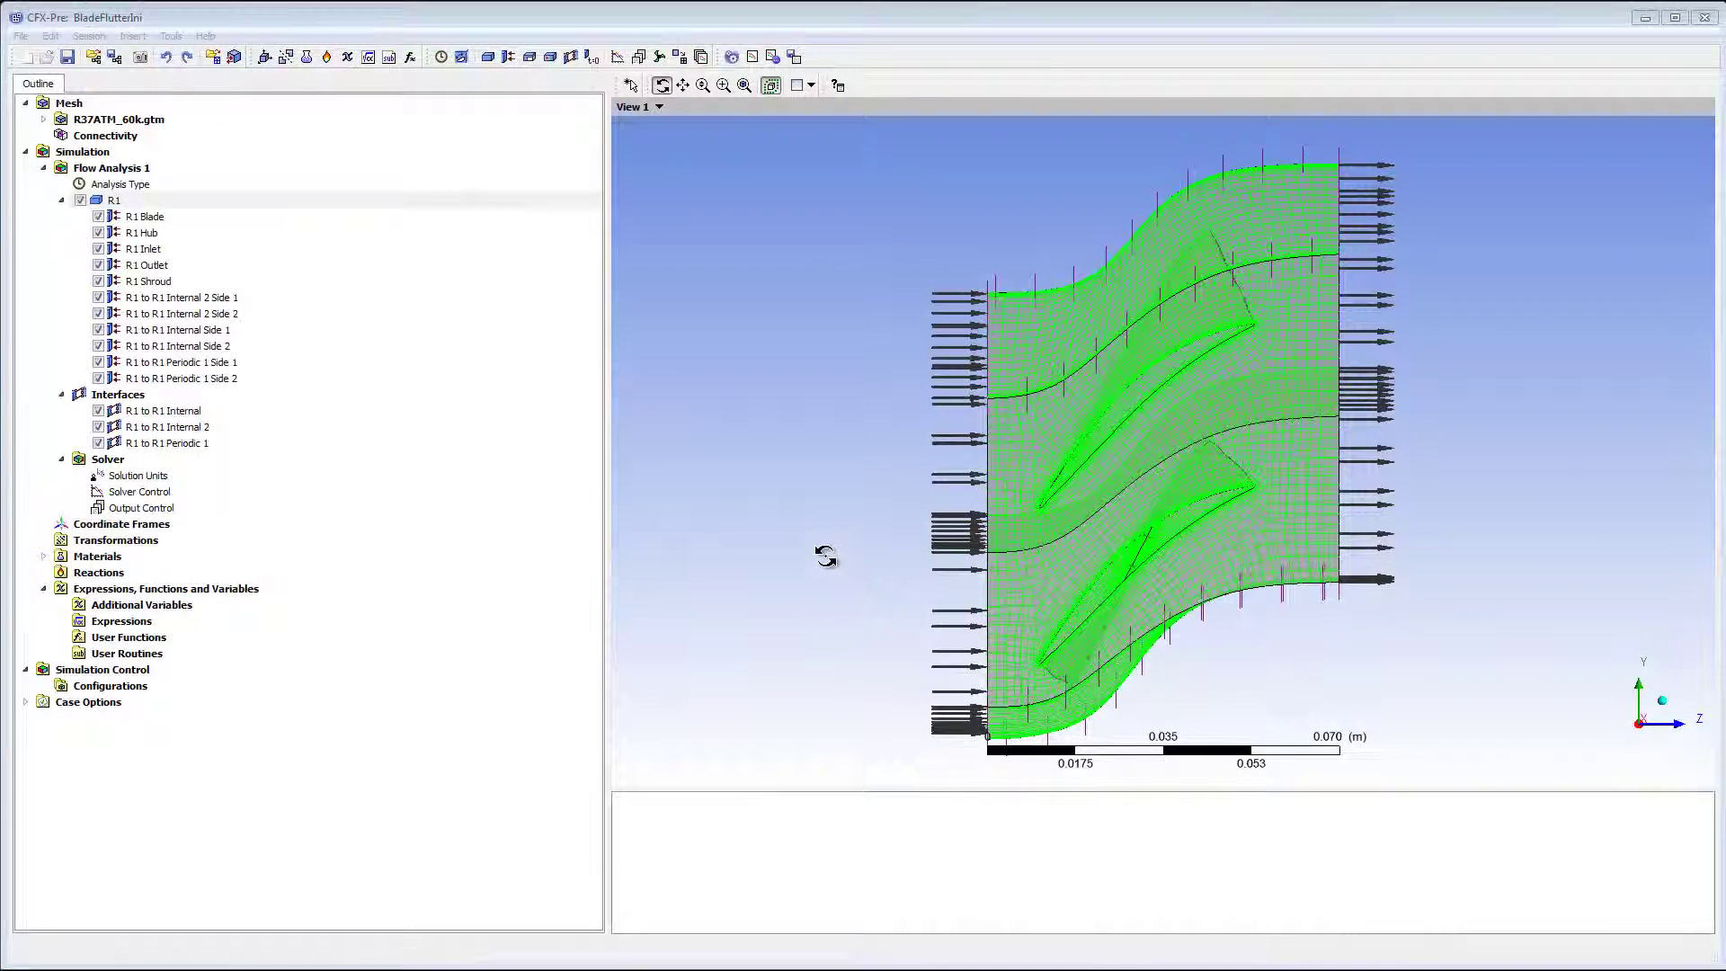
- Change the analysis type of Flow Analysis 1 from steady state to Transient Blade Row
double_click(160, 186)
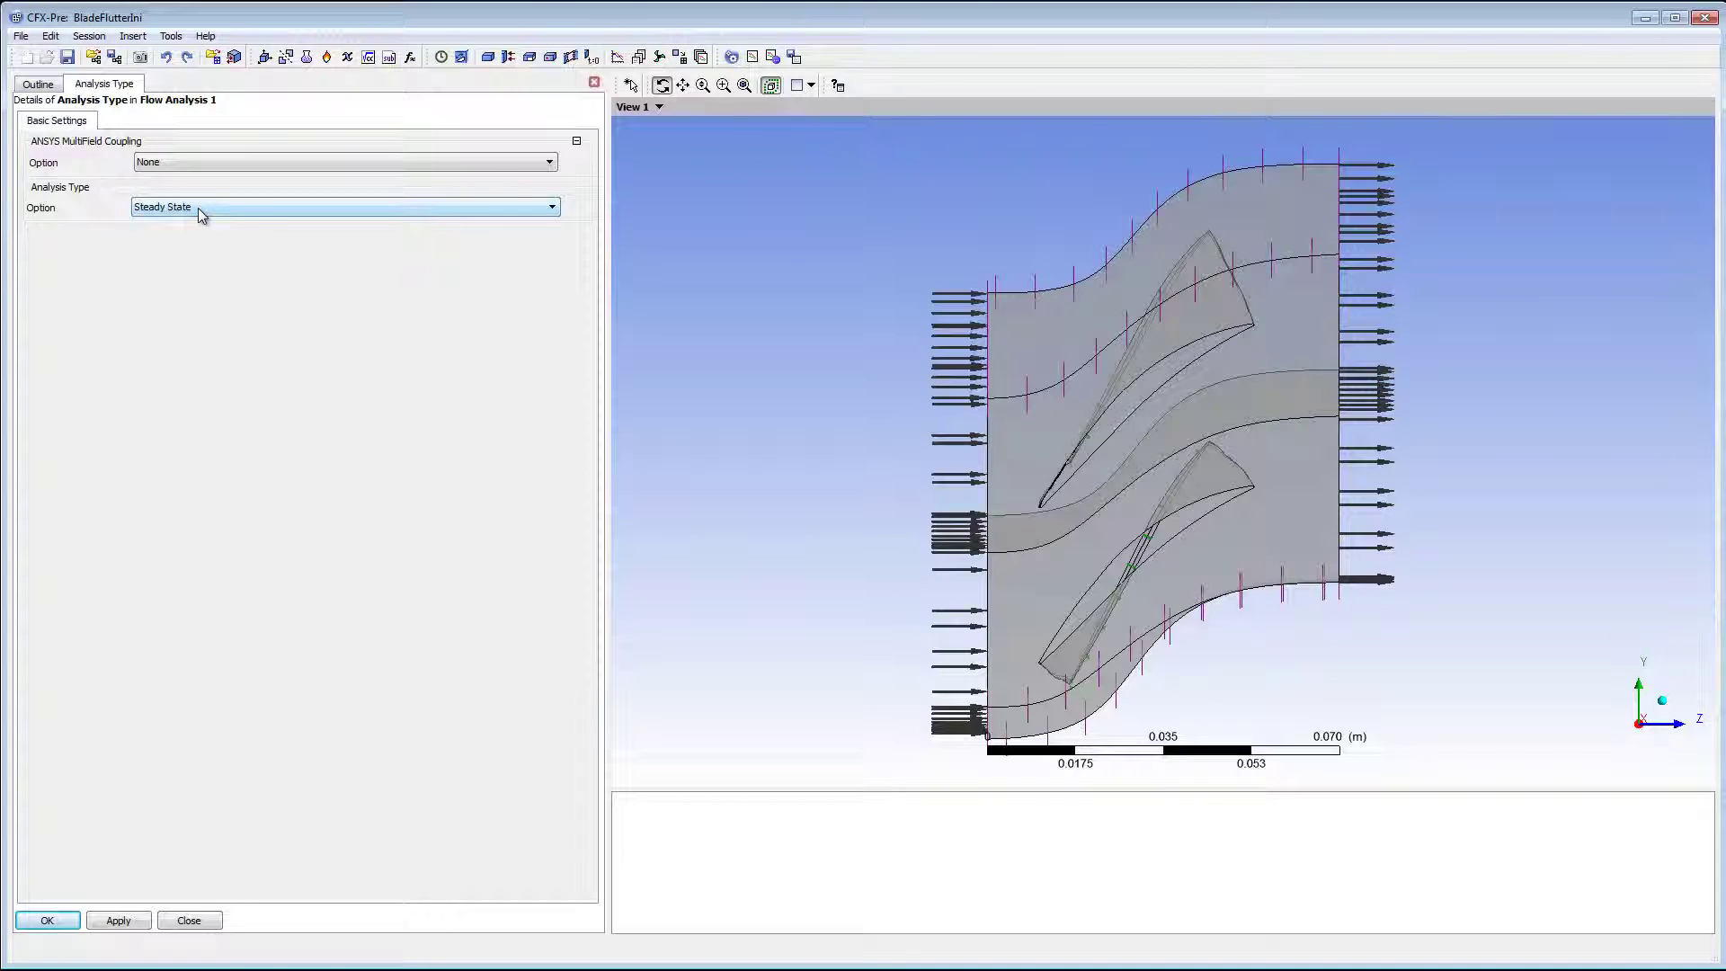
left_click(197, 207)
left_click(198, 248)
left_click(46, 919)
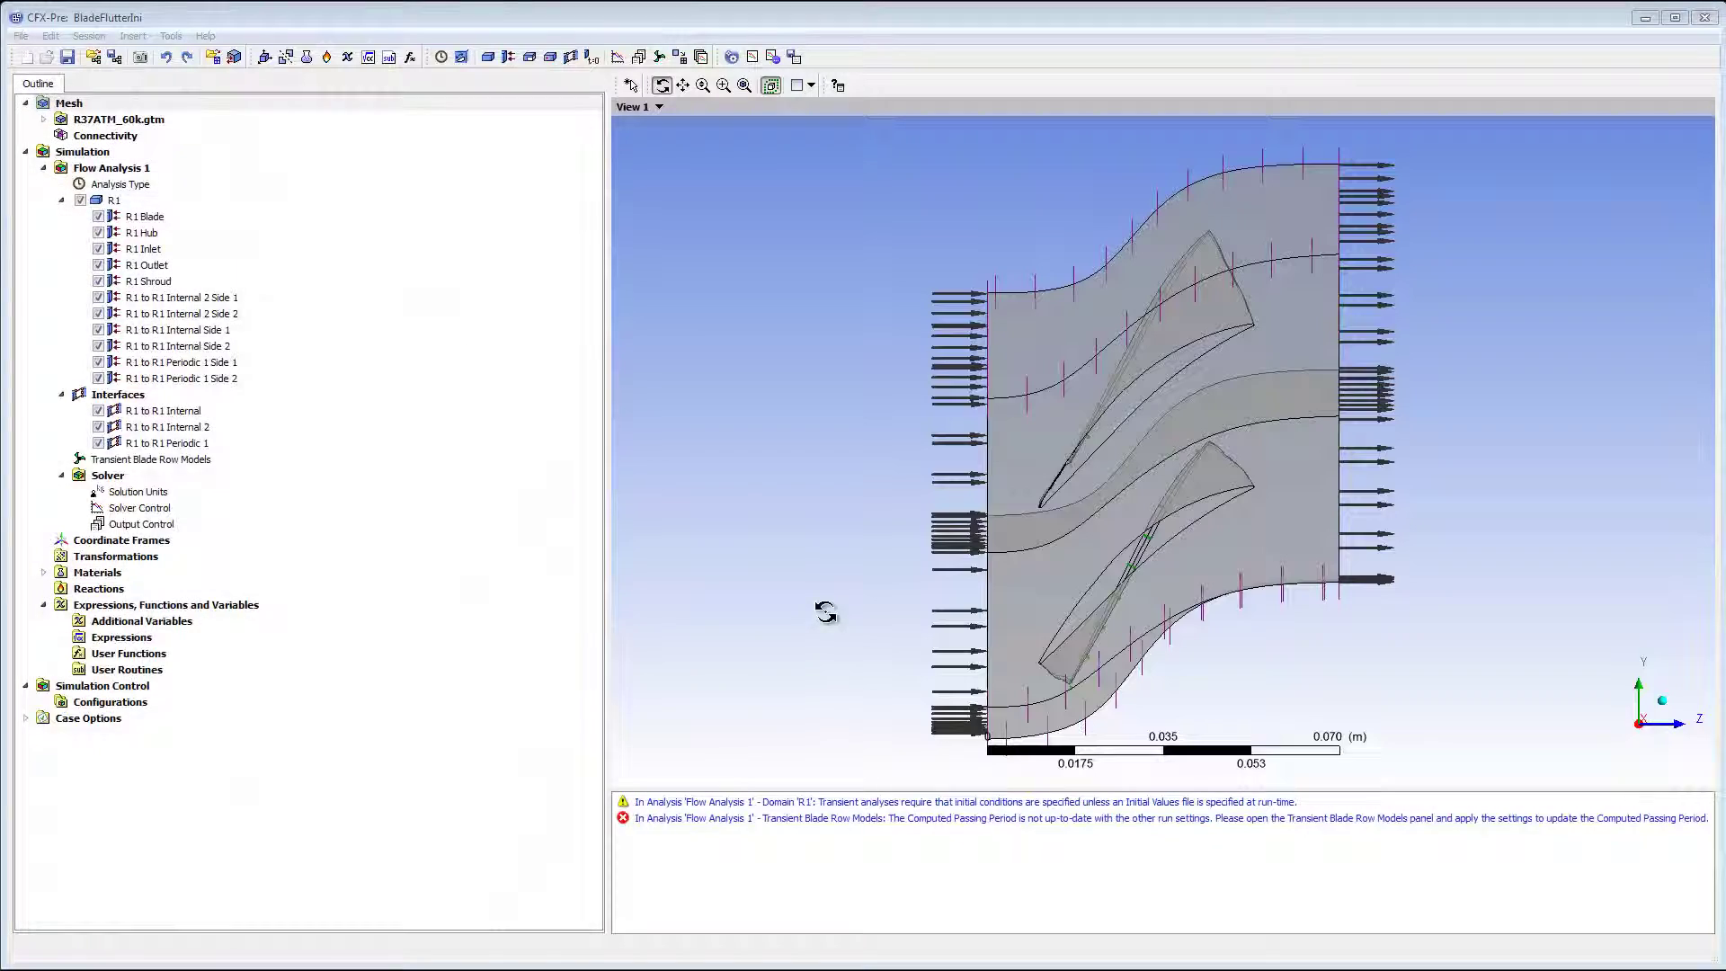
- Set the R1 domain's mesh deformation option to Regions of Motion Specified
left_click(114, 199)
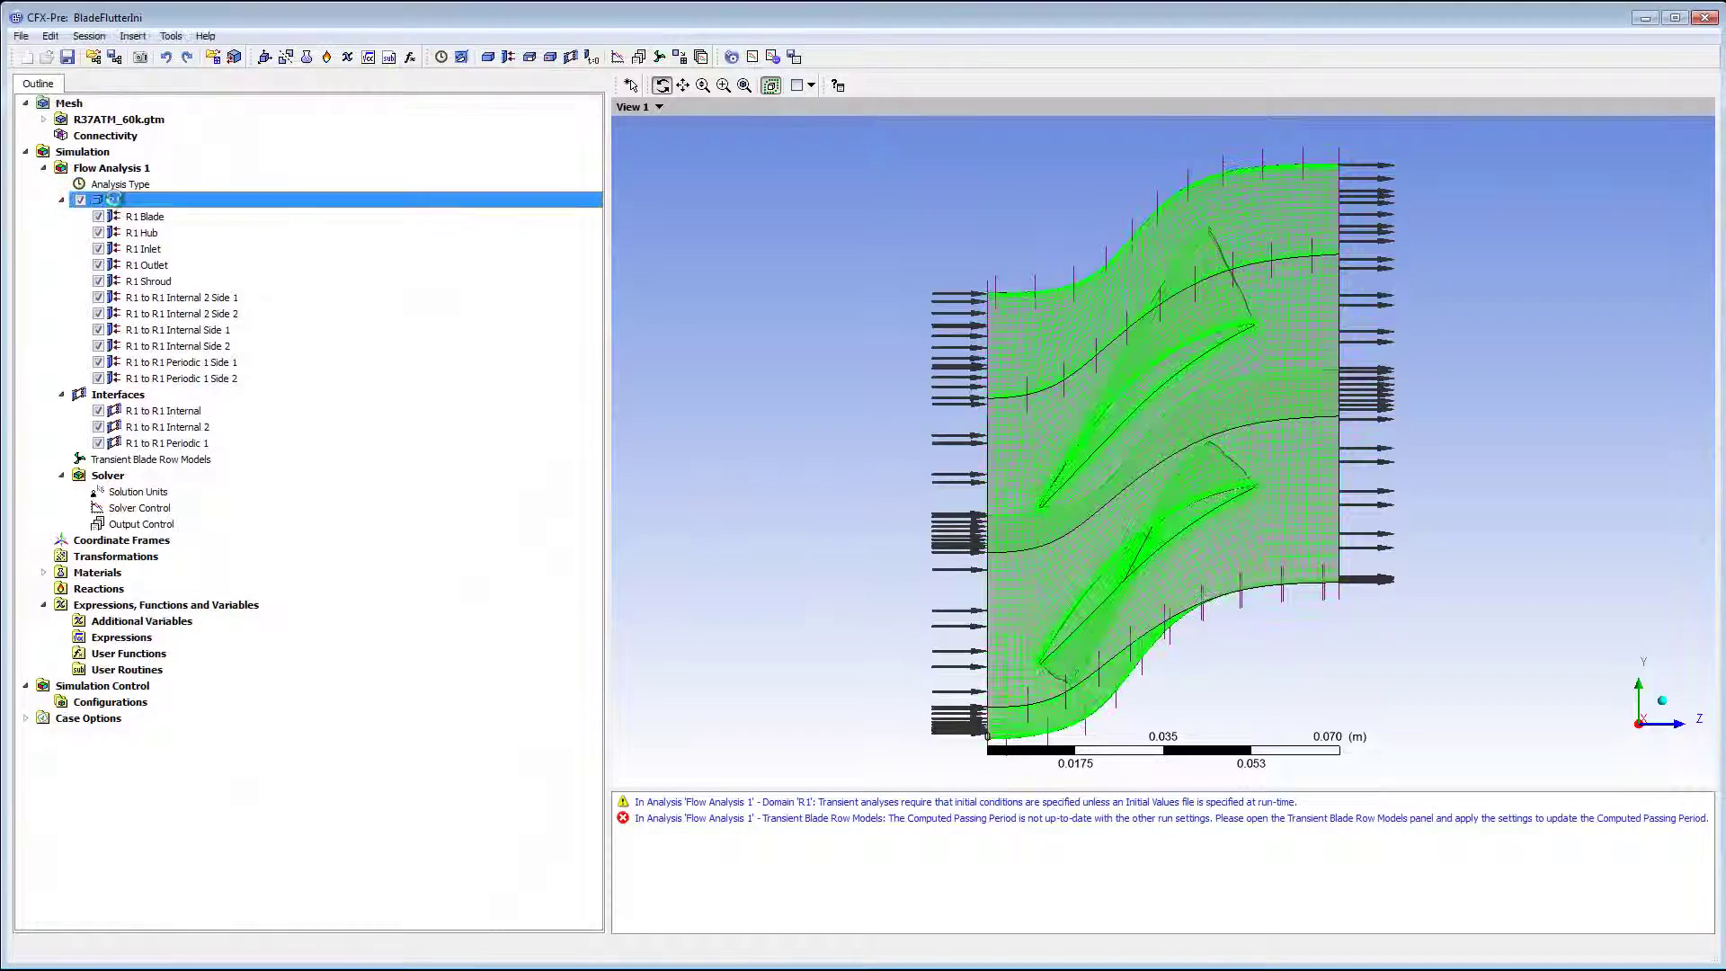
double_click(113, 199)
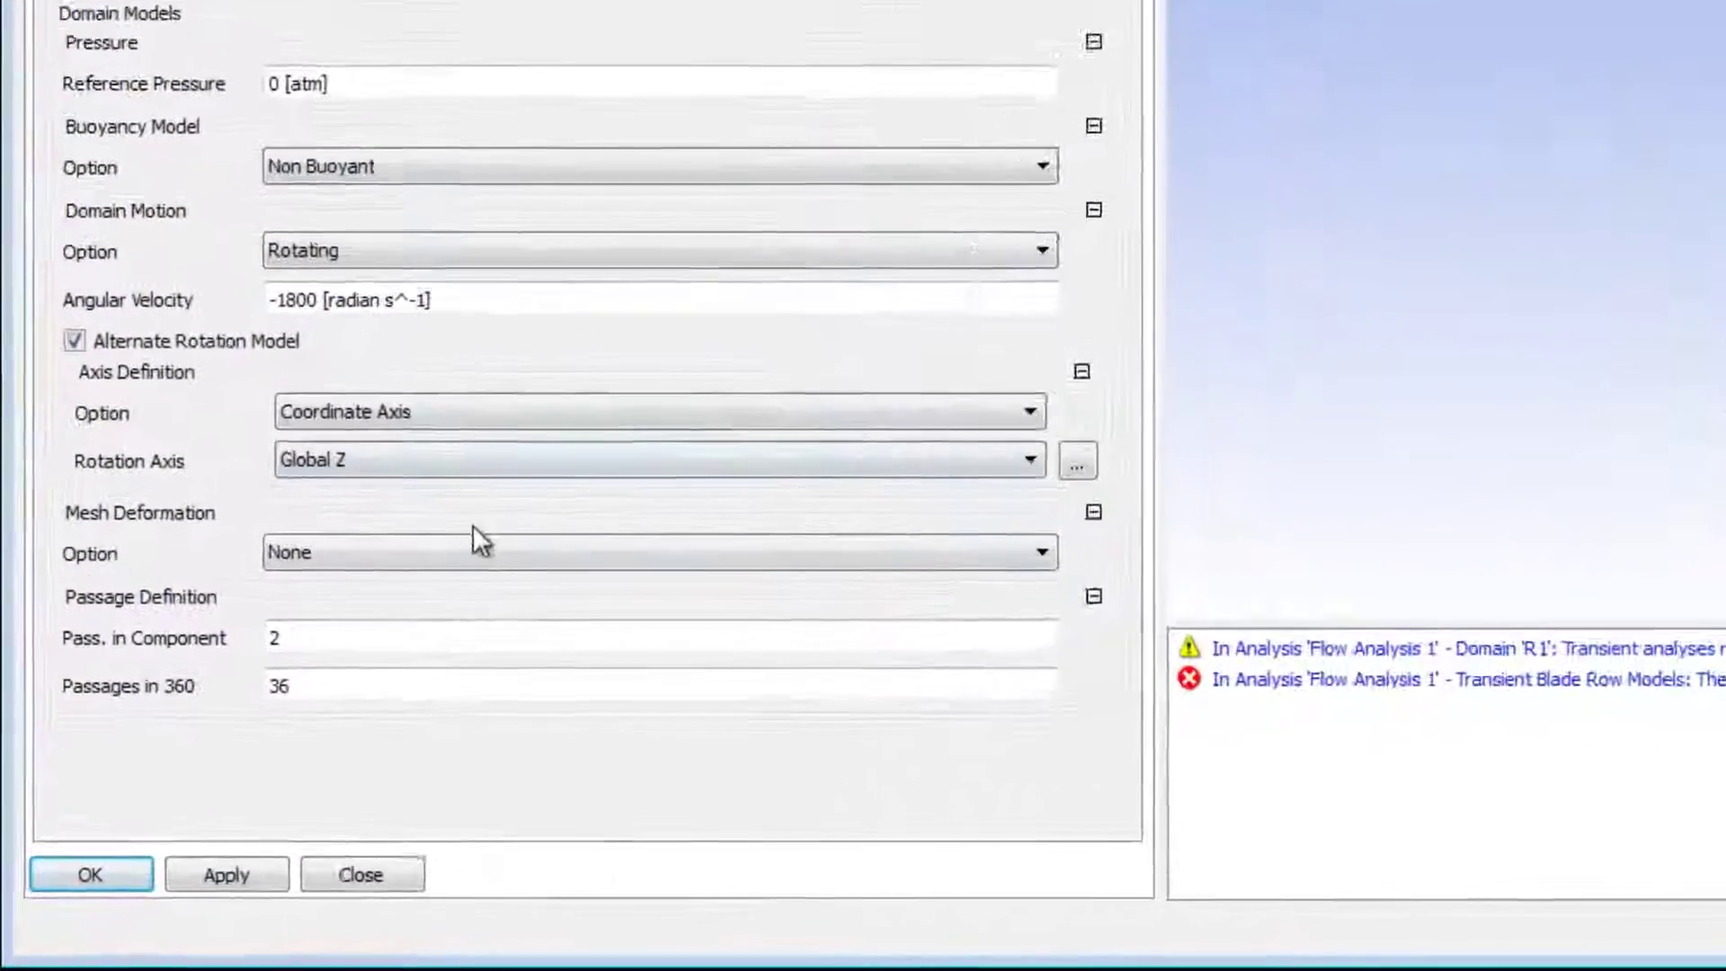
left_click(479, 549)
left_click(482, 596)
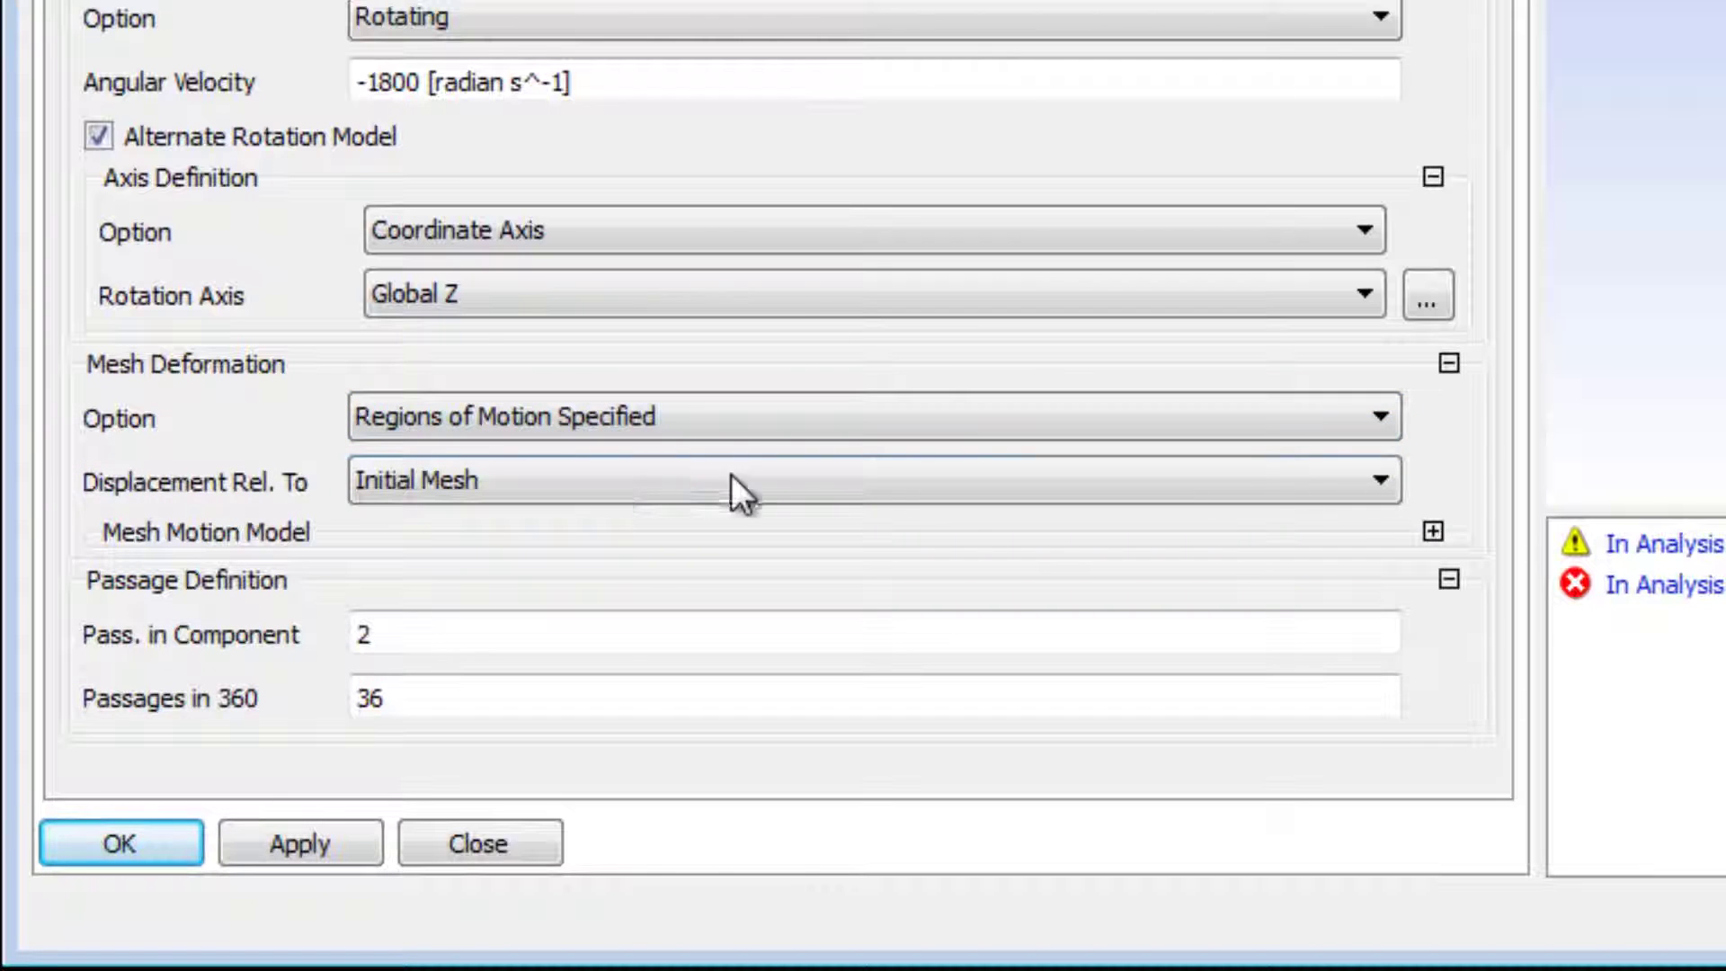
- Define the R1 domain's mesh stiffness by value with the expression 1 [m^2 s^-1]*(1.0E-6 [m^3] / Volume of Finite Volumes)^2 and accept the domain settings
left_click(1431, 534)
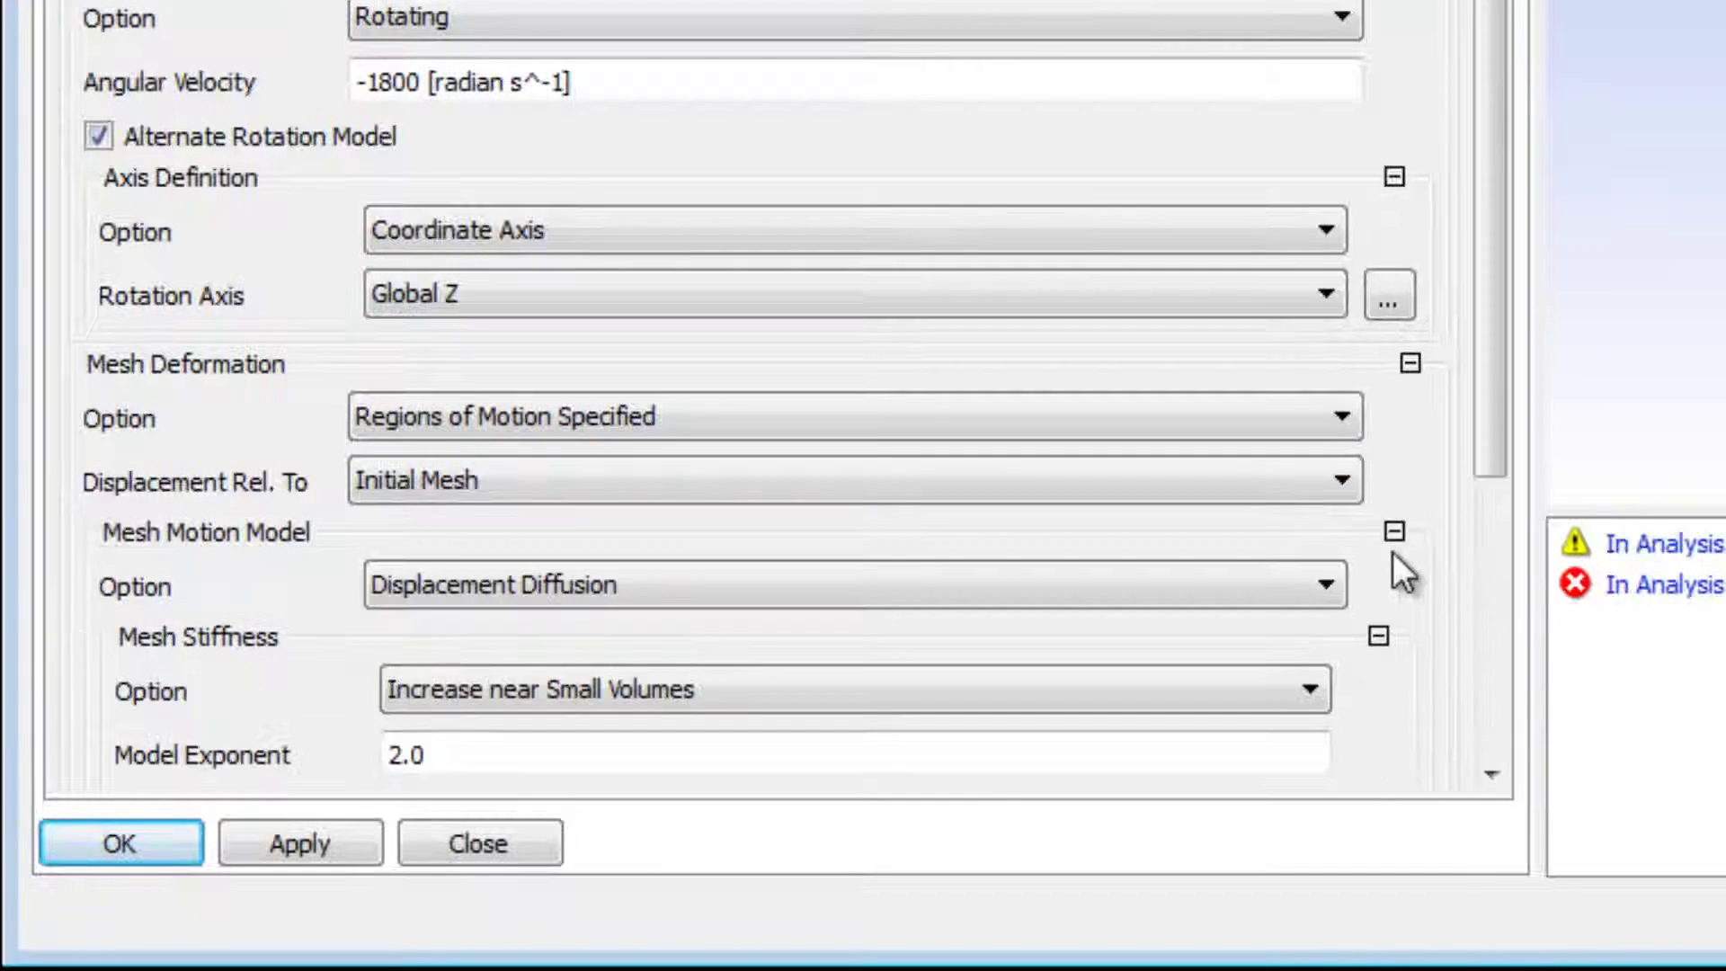
left_click(1169, 688)
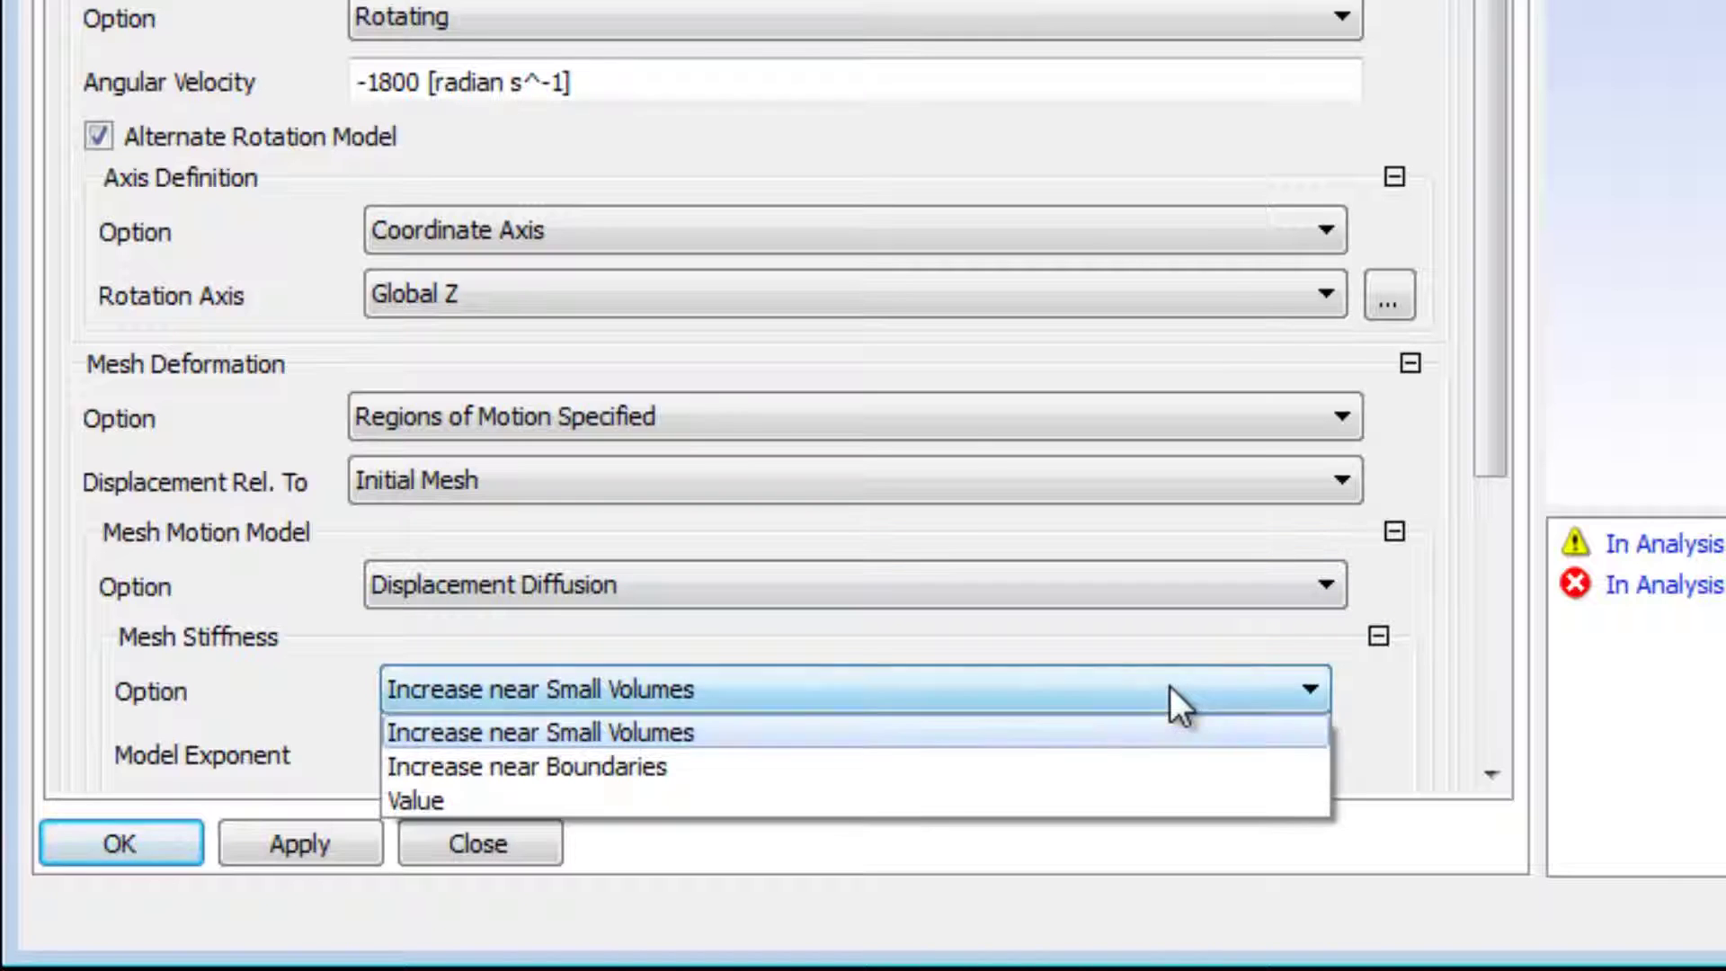
left_click(1108, 799)
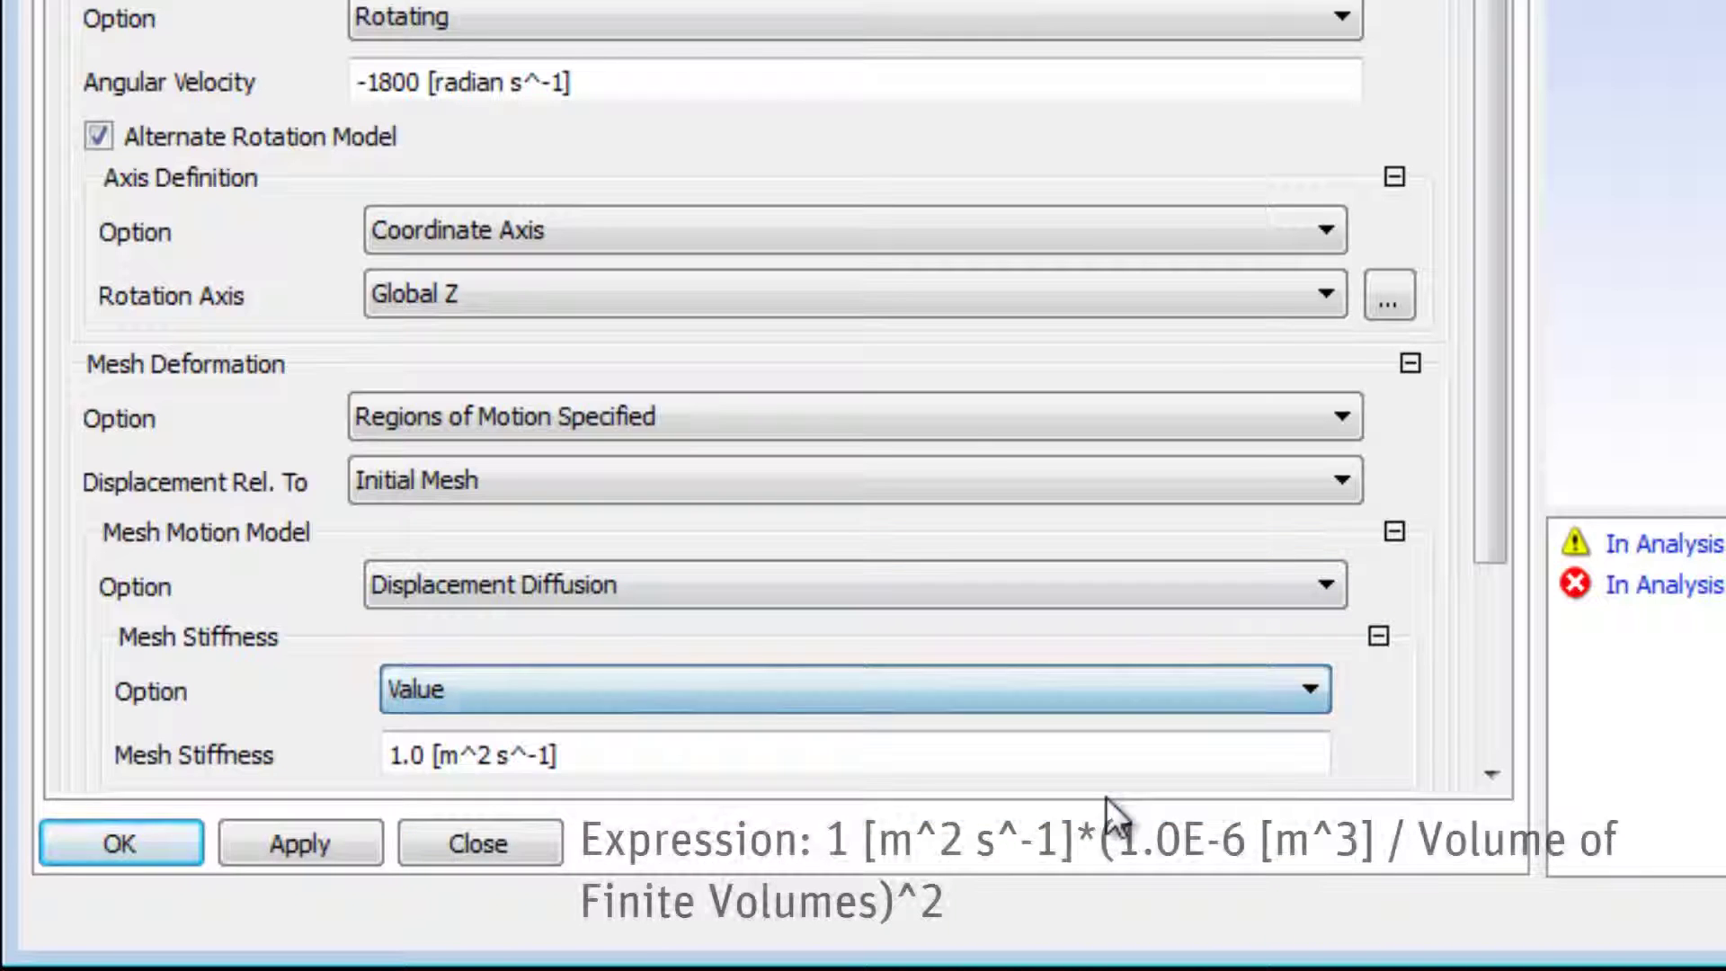
left_click(1000, 750)
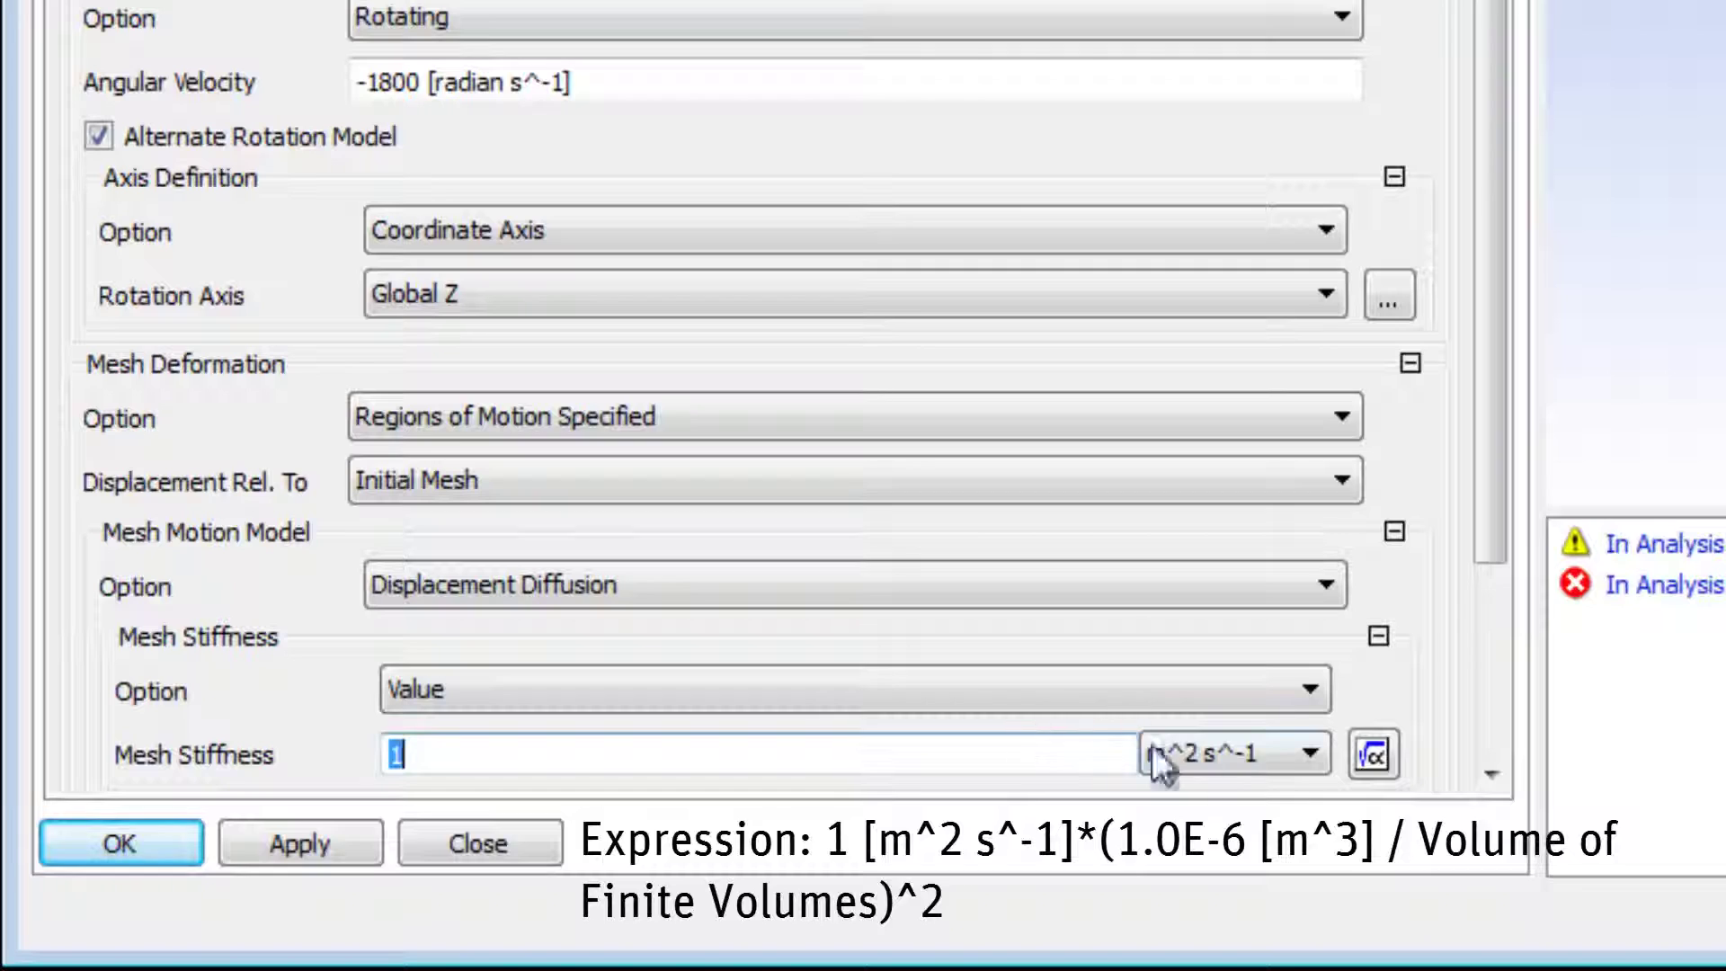
left_click(1368, 757)
type("*(1.0E-6 [m^3] / Volume of Finite Volumes)^2")
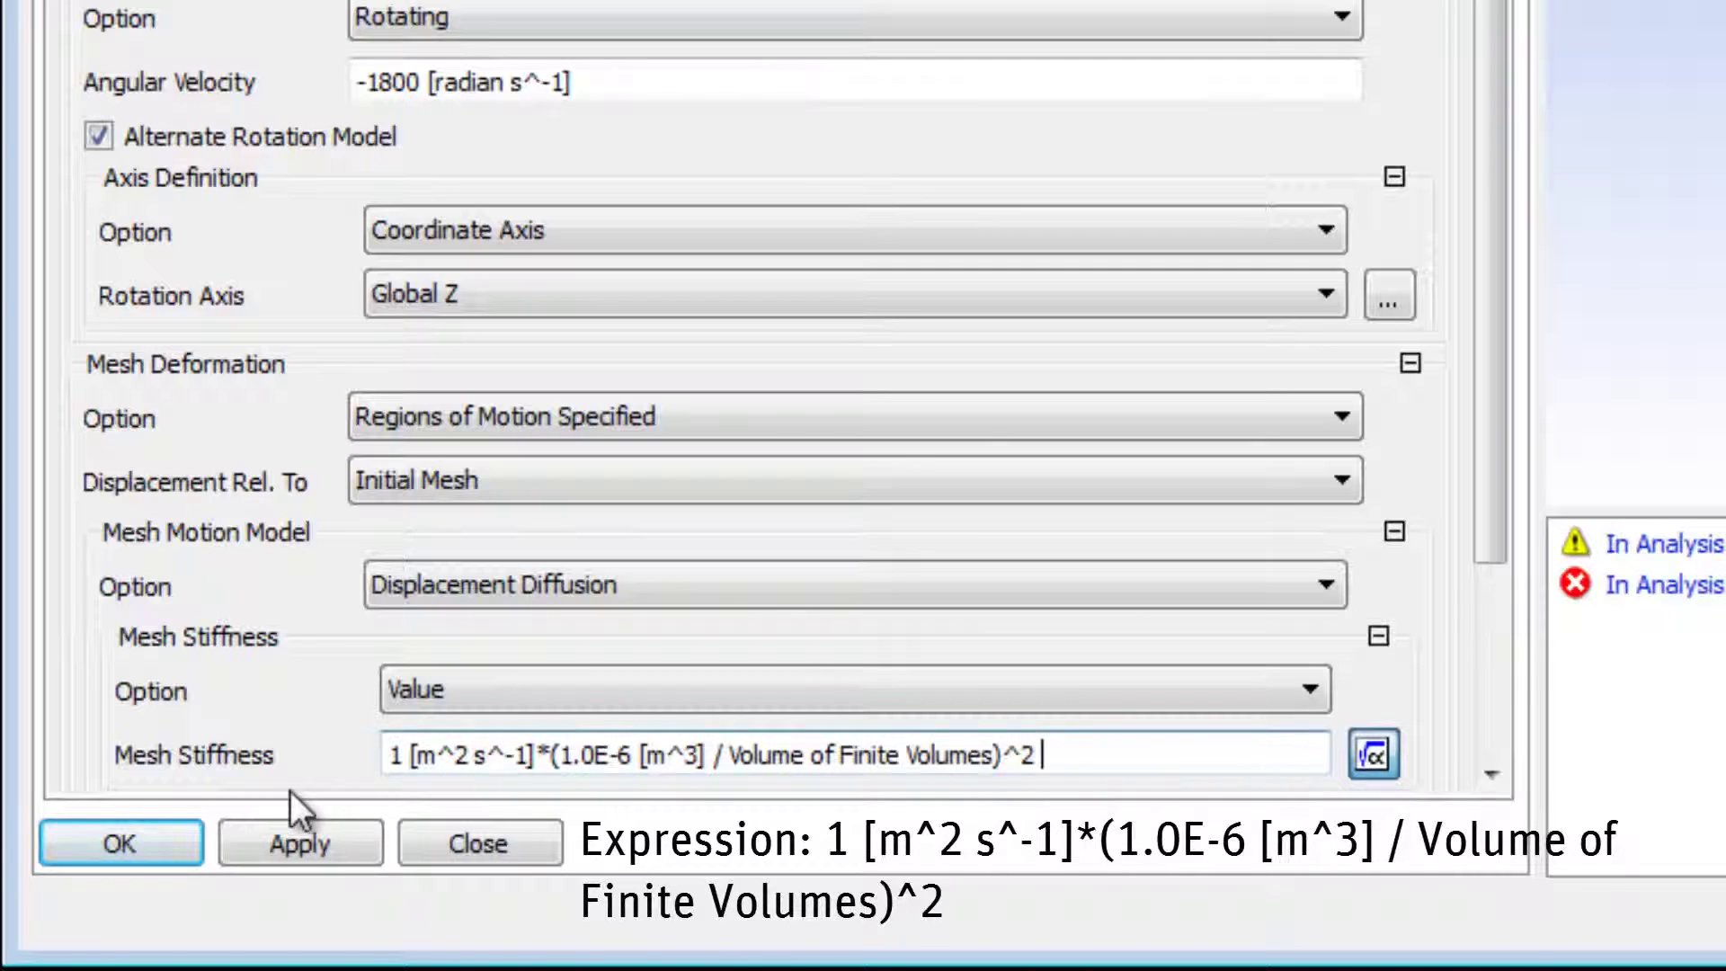
left_click(120, 840)
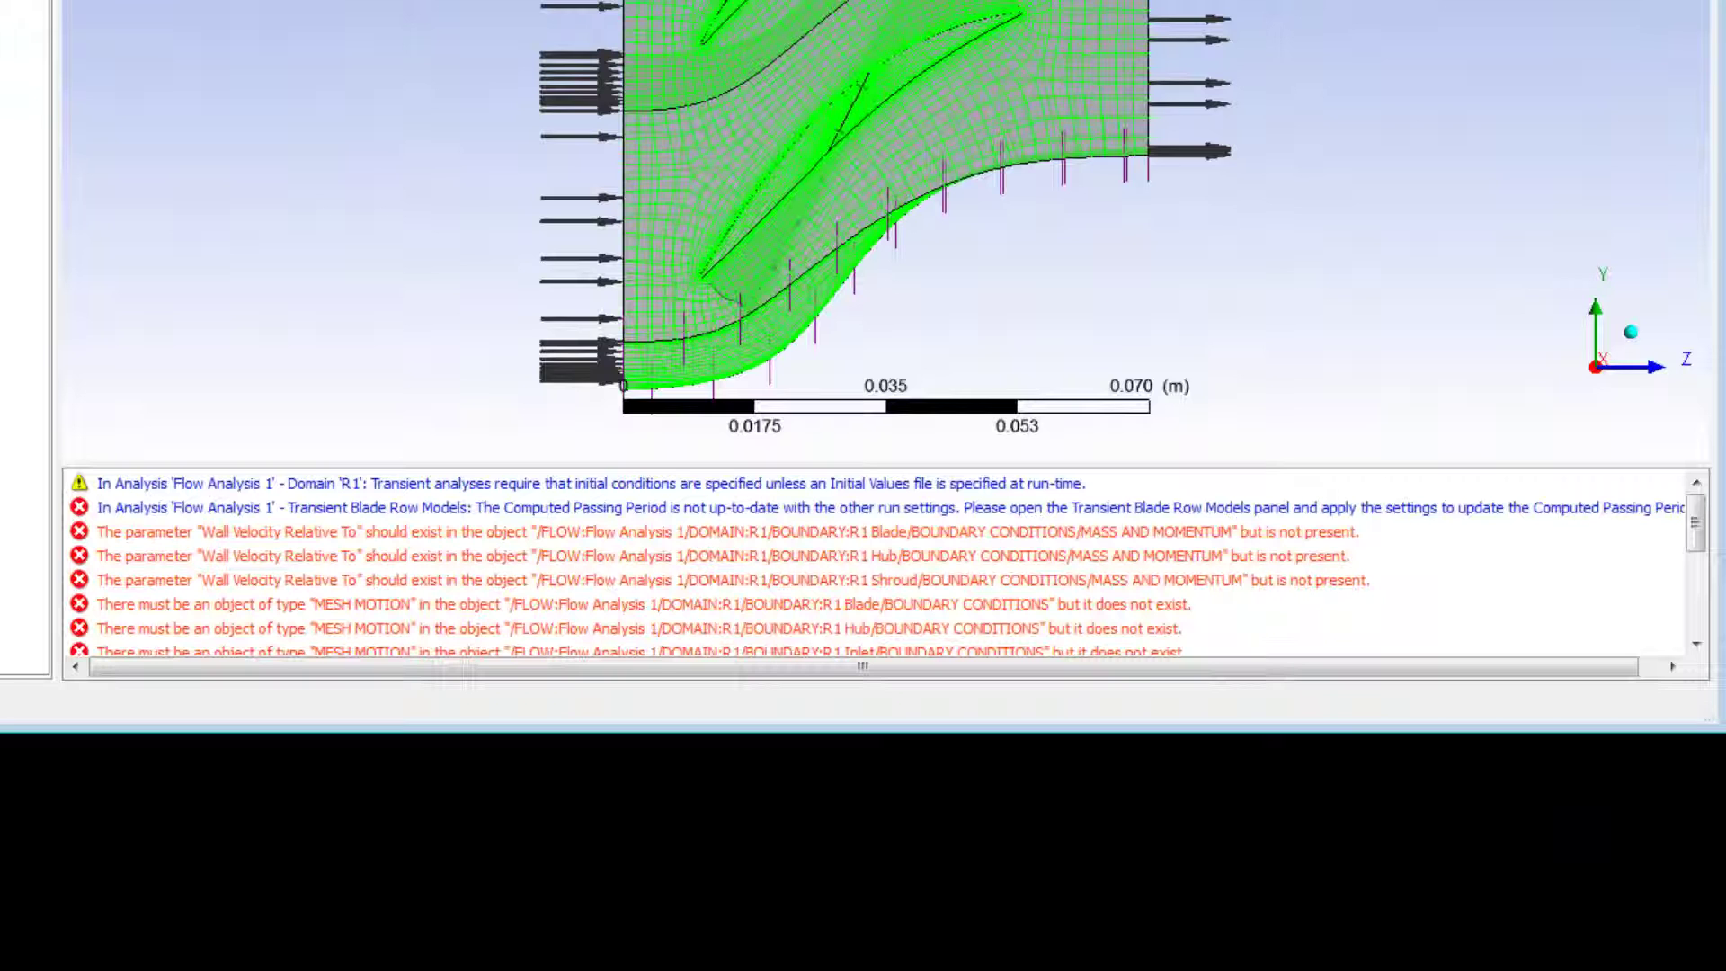
- Apply Auto Fix All to the reported physics errors about missing boundary mesh motion and wall velocity settings
right_click(468, 580)
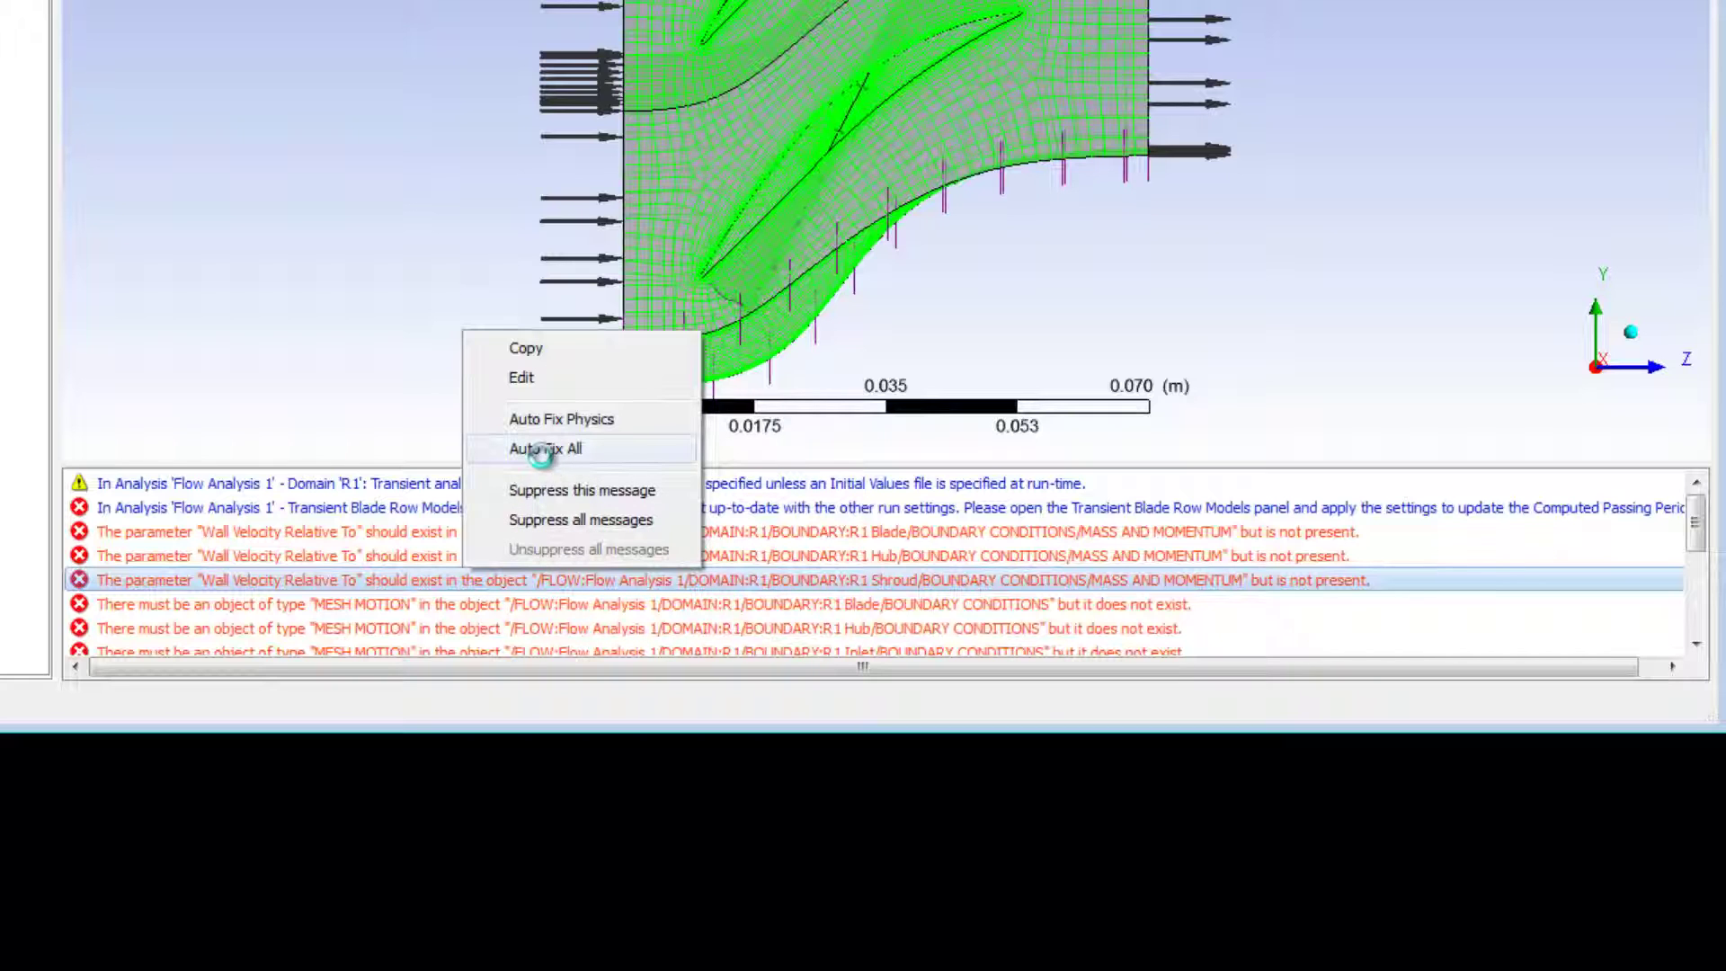
left_click(546, 448)
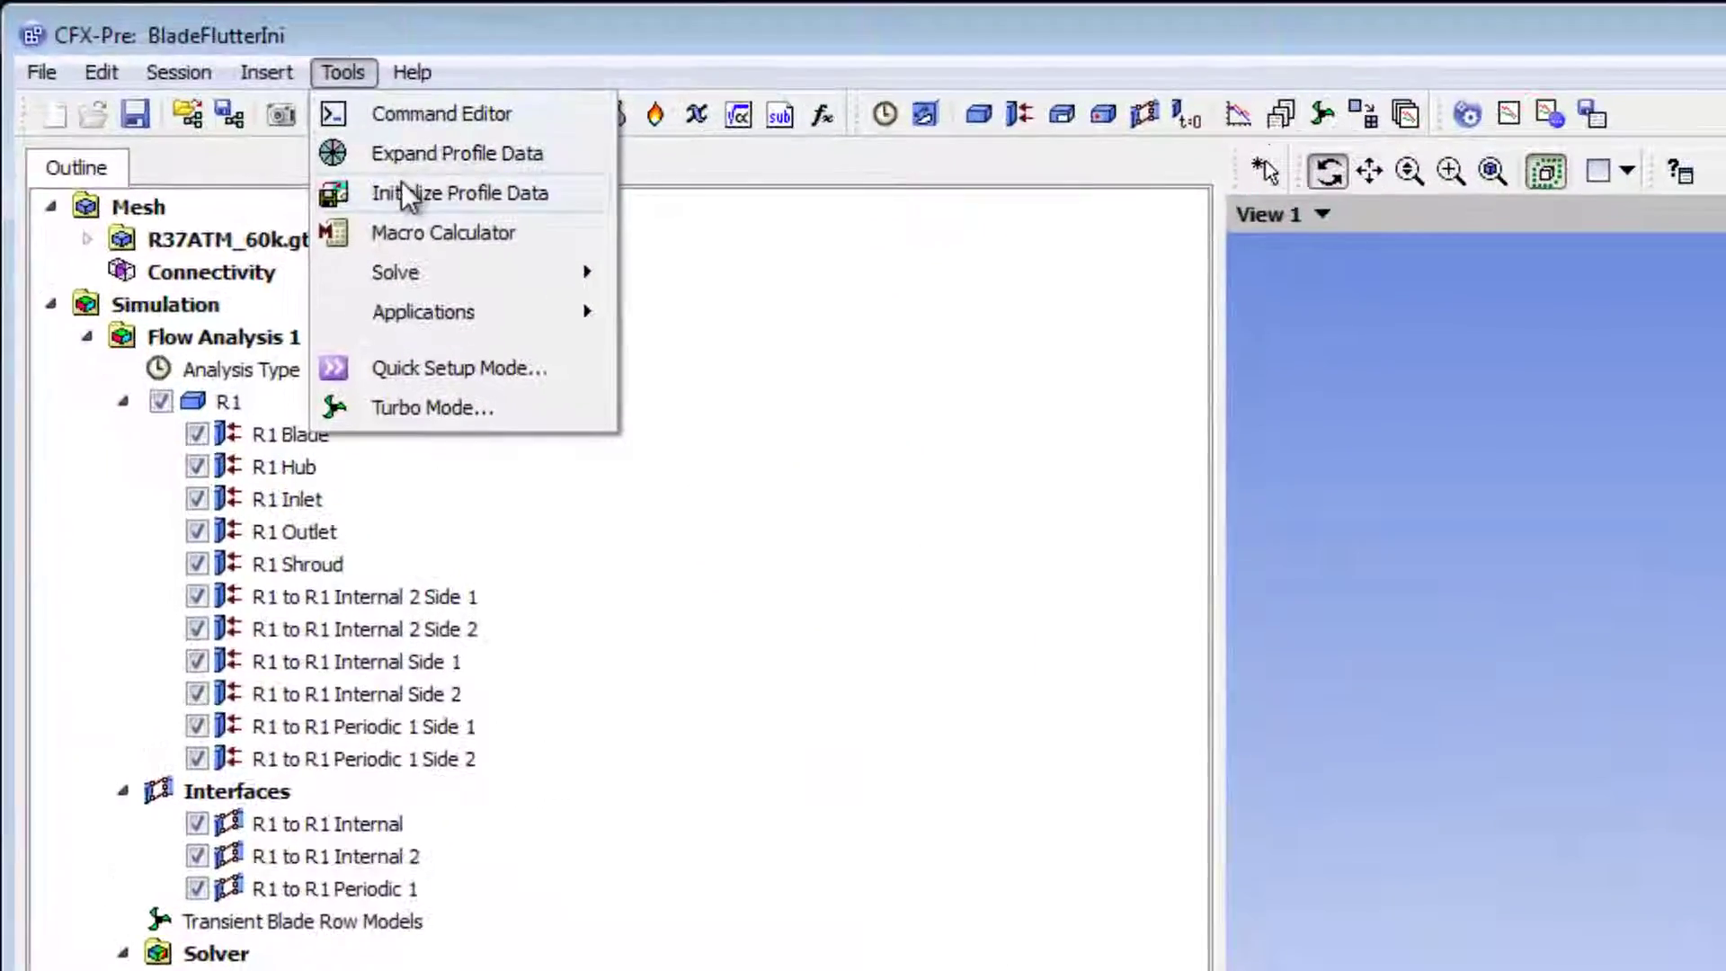
- Initialize profile data from R37_mode1_36p.csv and turn on the visibility of the mode1 profile
left_click(401, 192)
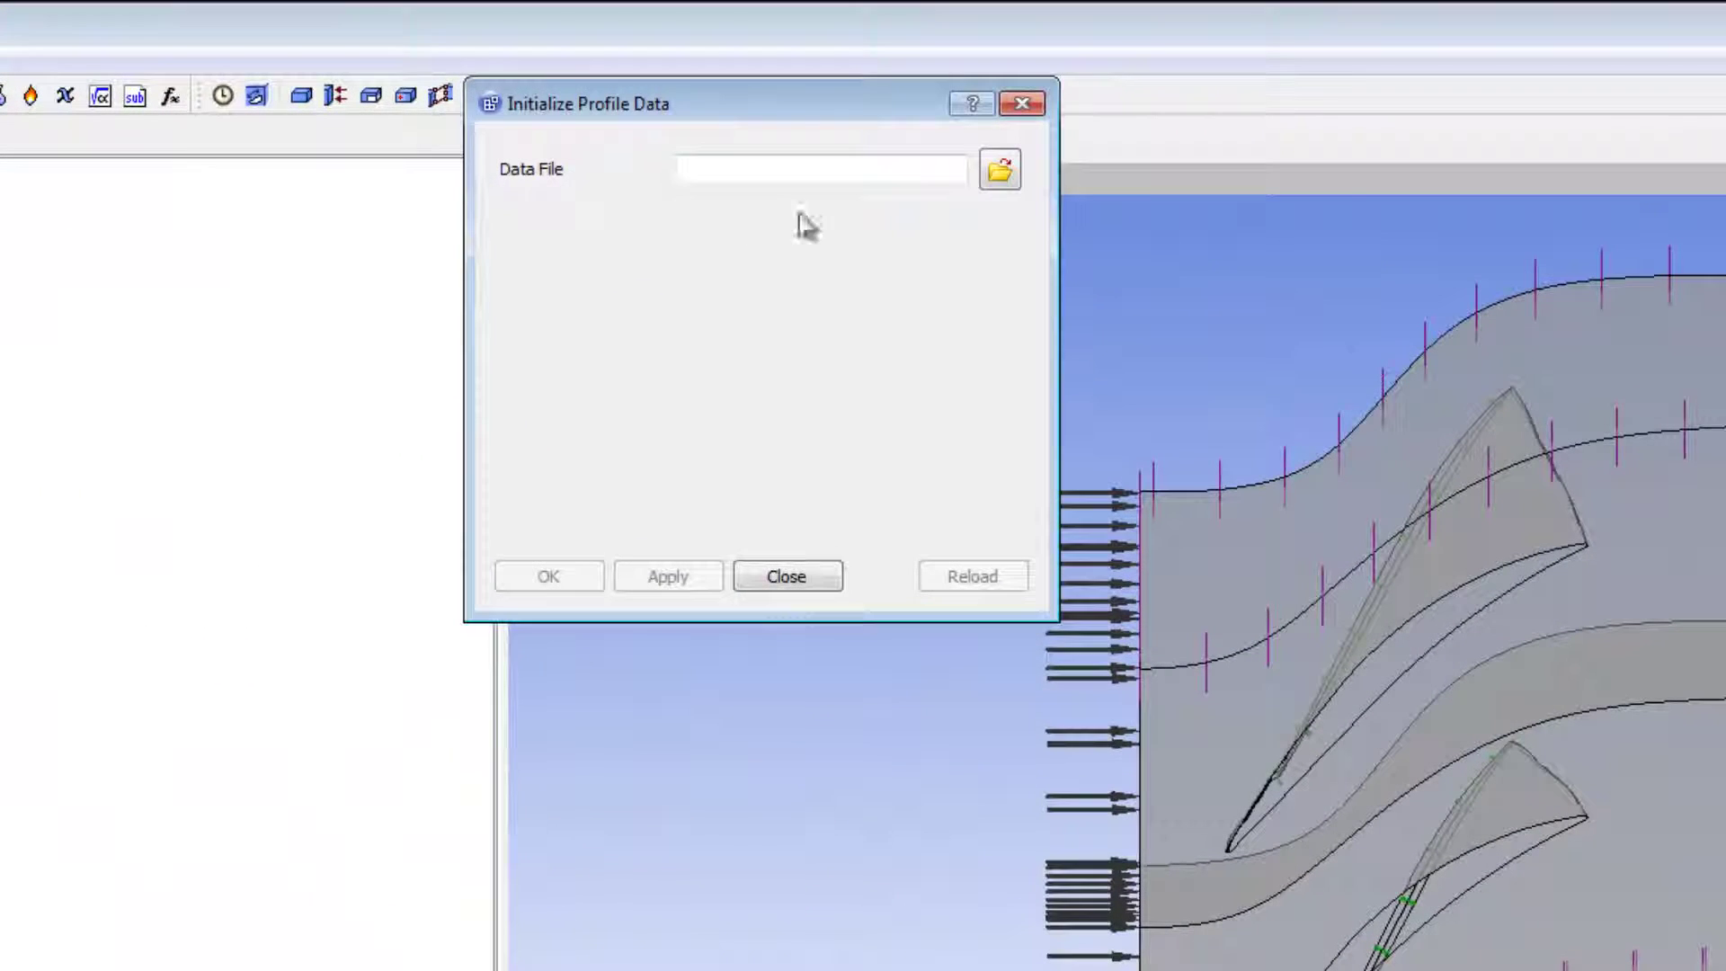
left_click(1003, 179)
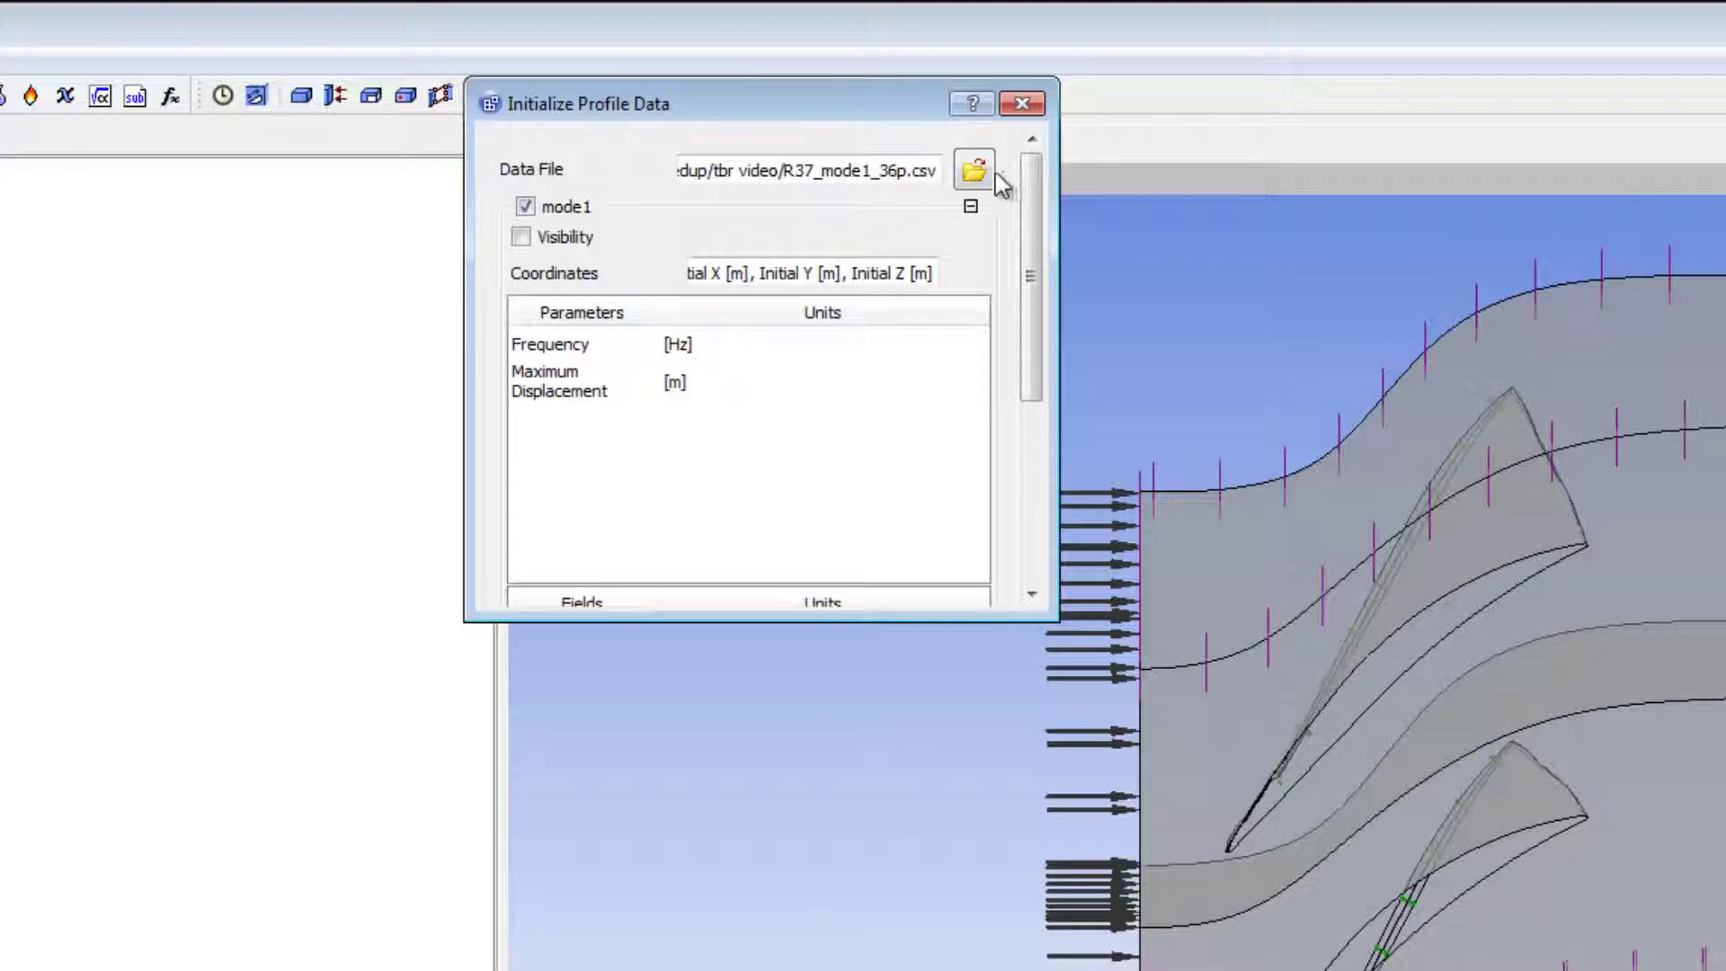
left_click(522, 238)
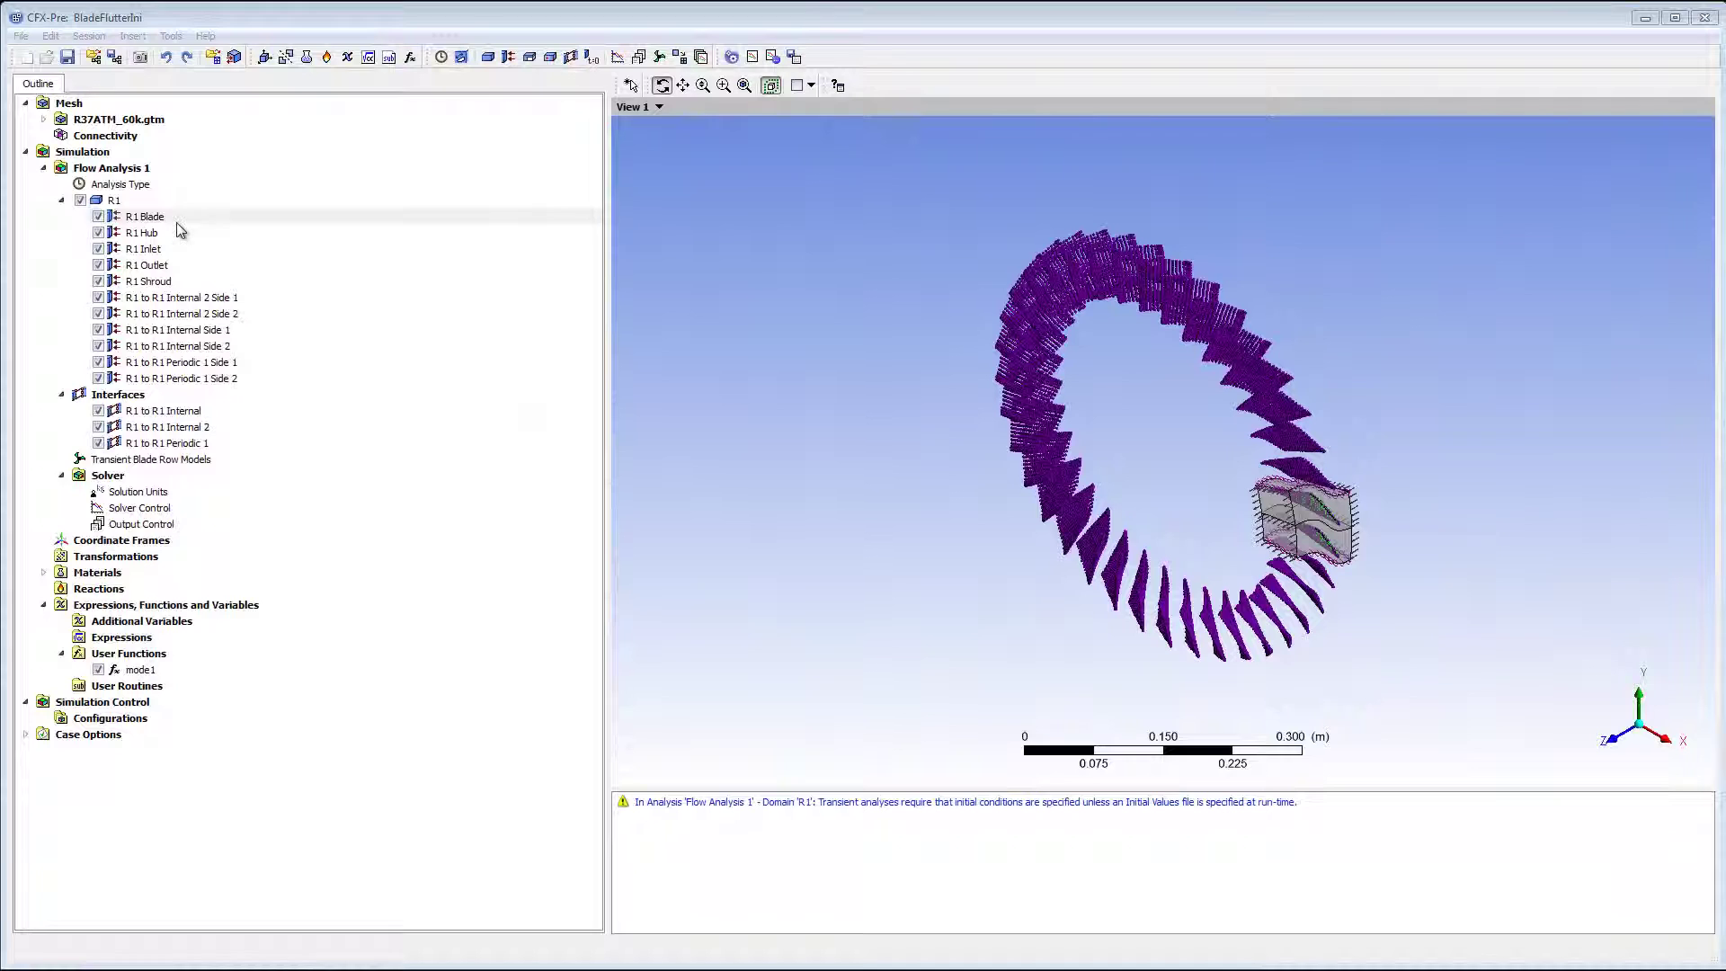
- Enable profile data on the R1 Blade boundary using the mode1 profile and generate its values
double_click(177, 224)
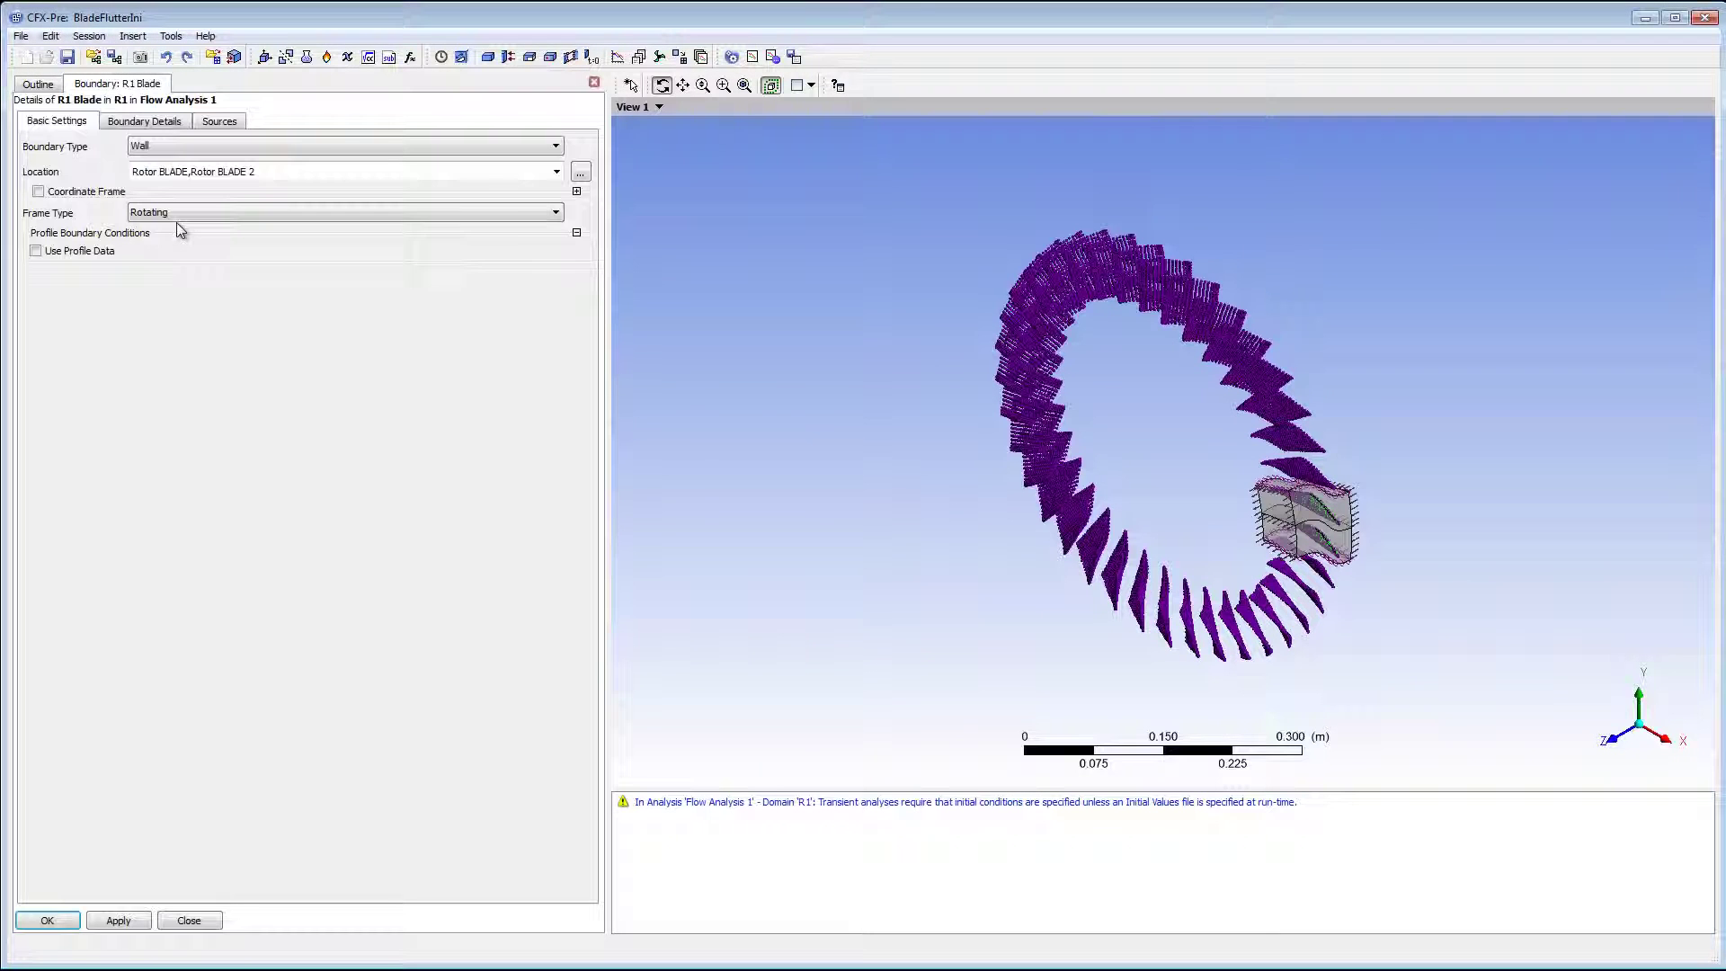
left_click(36, 251)
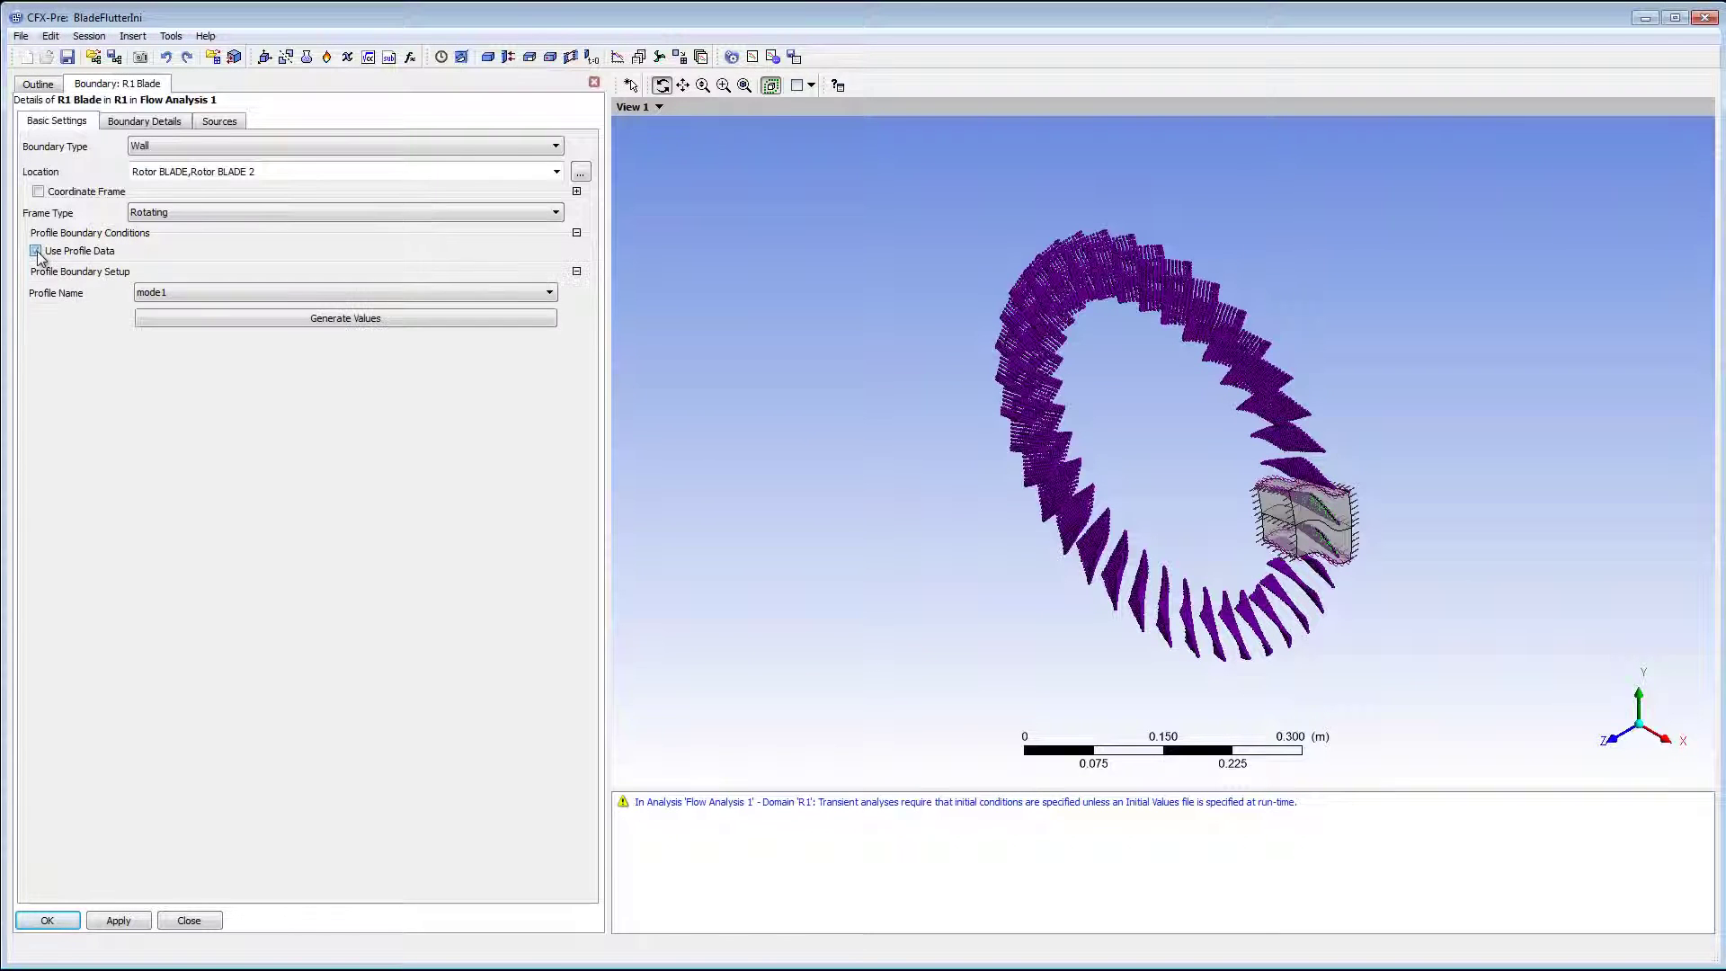
left_click(171, 320)
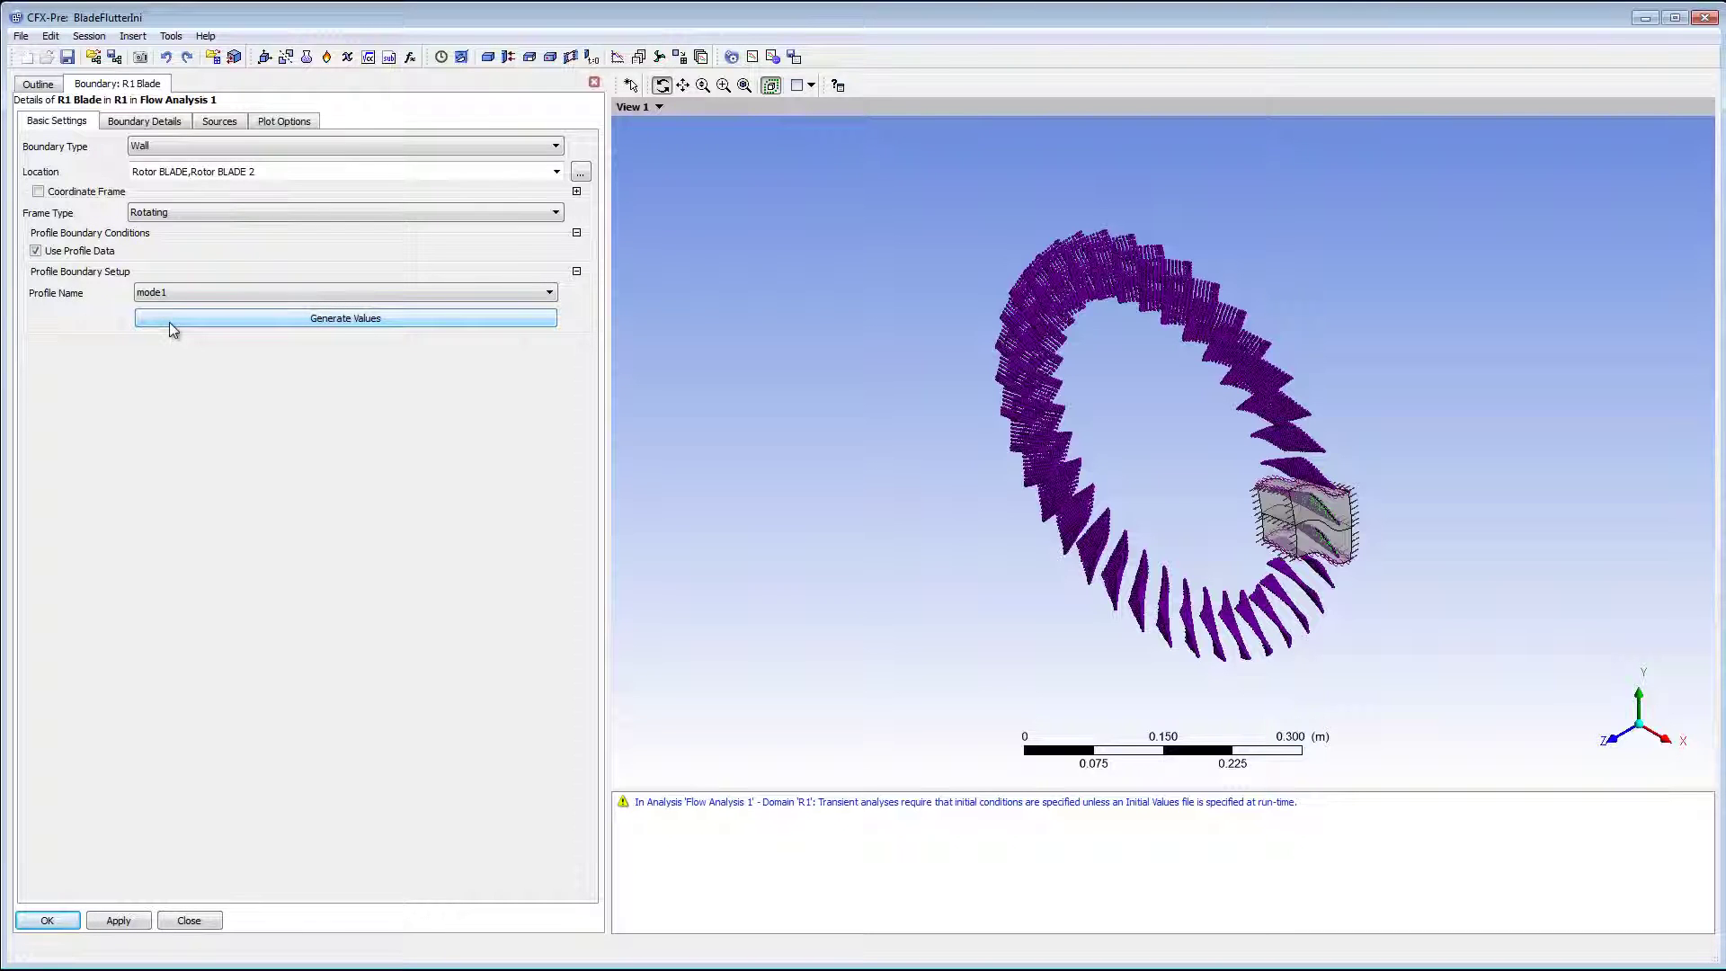
- Set the blade's periodic displacement scaling to 0.0015 [m]/mode1.Maximum Displacement() and its phase angle multiplier to 4
left_click(136, 128)
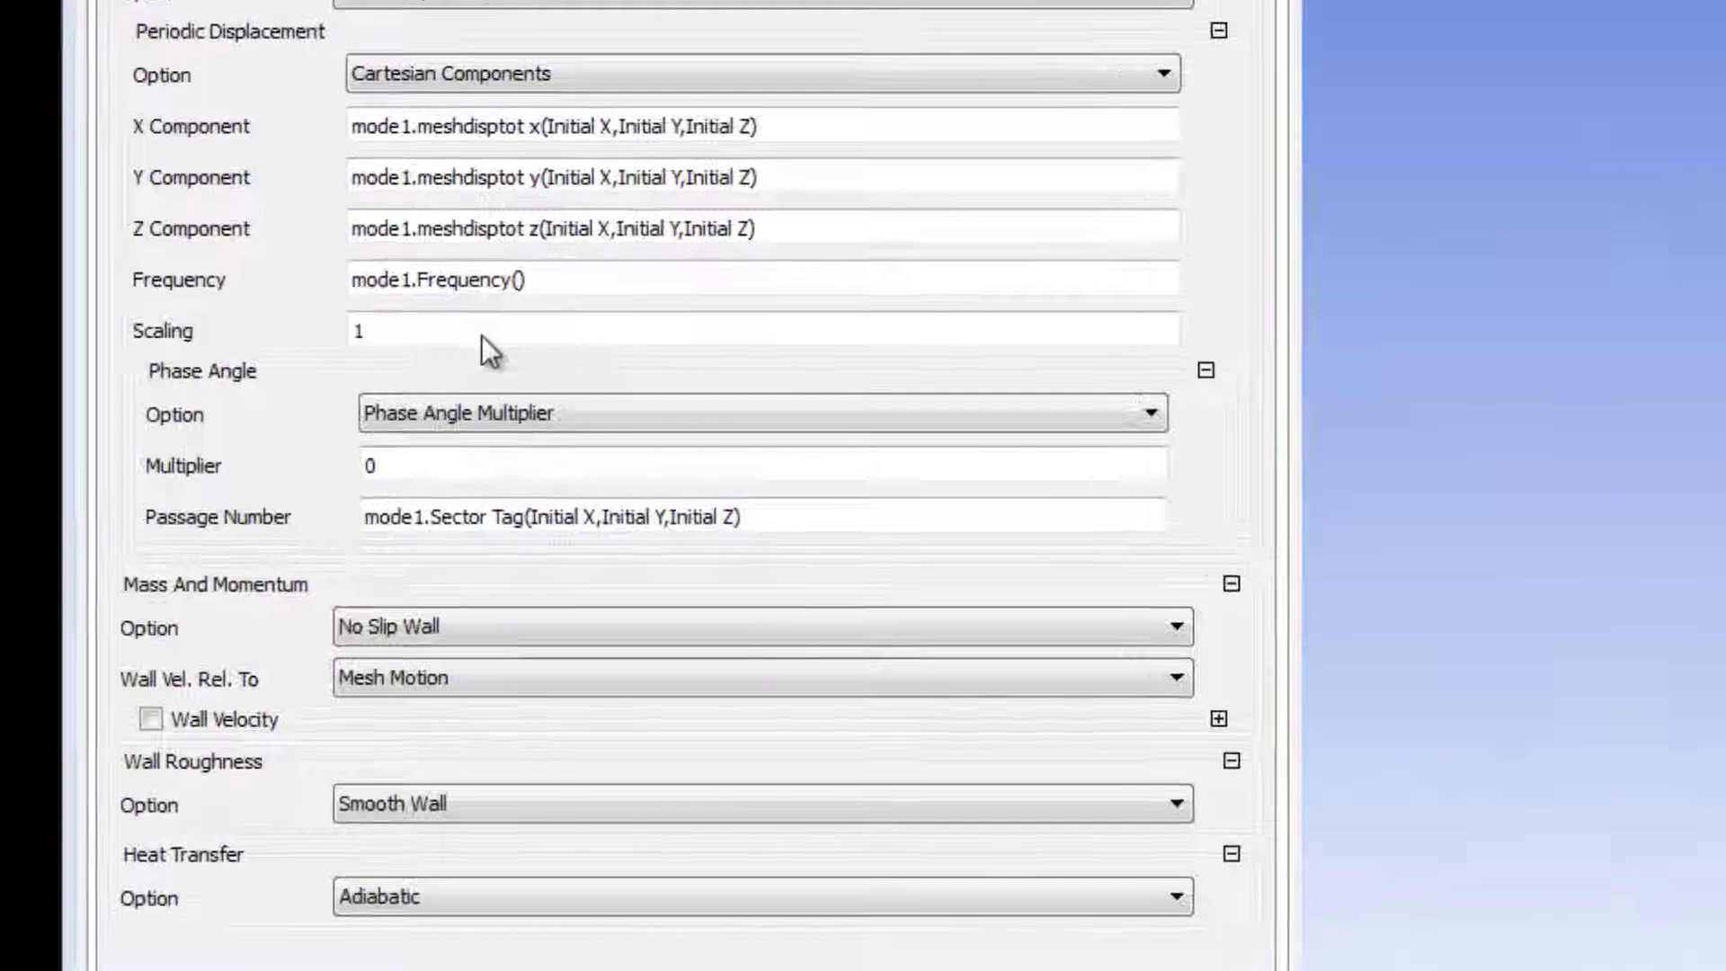
left_click(207, 330)
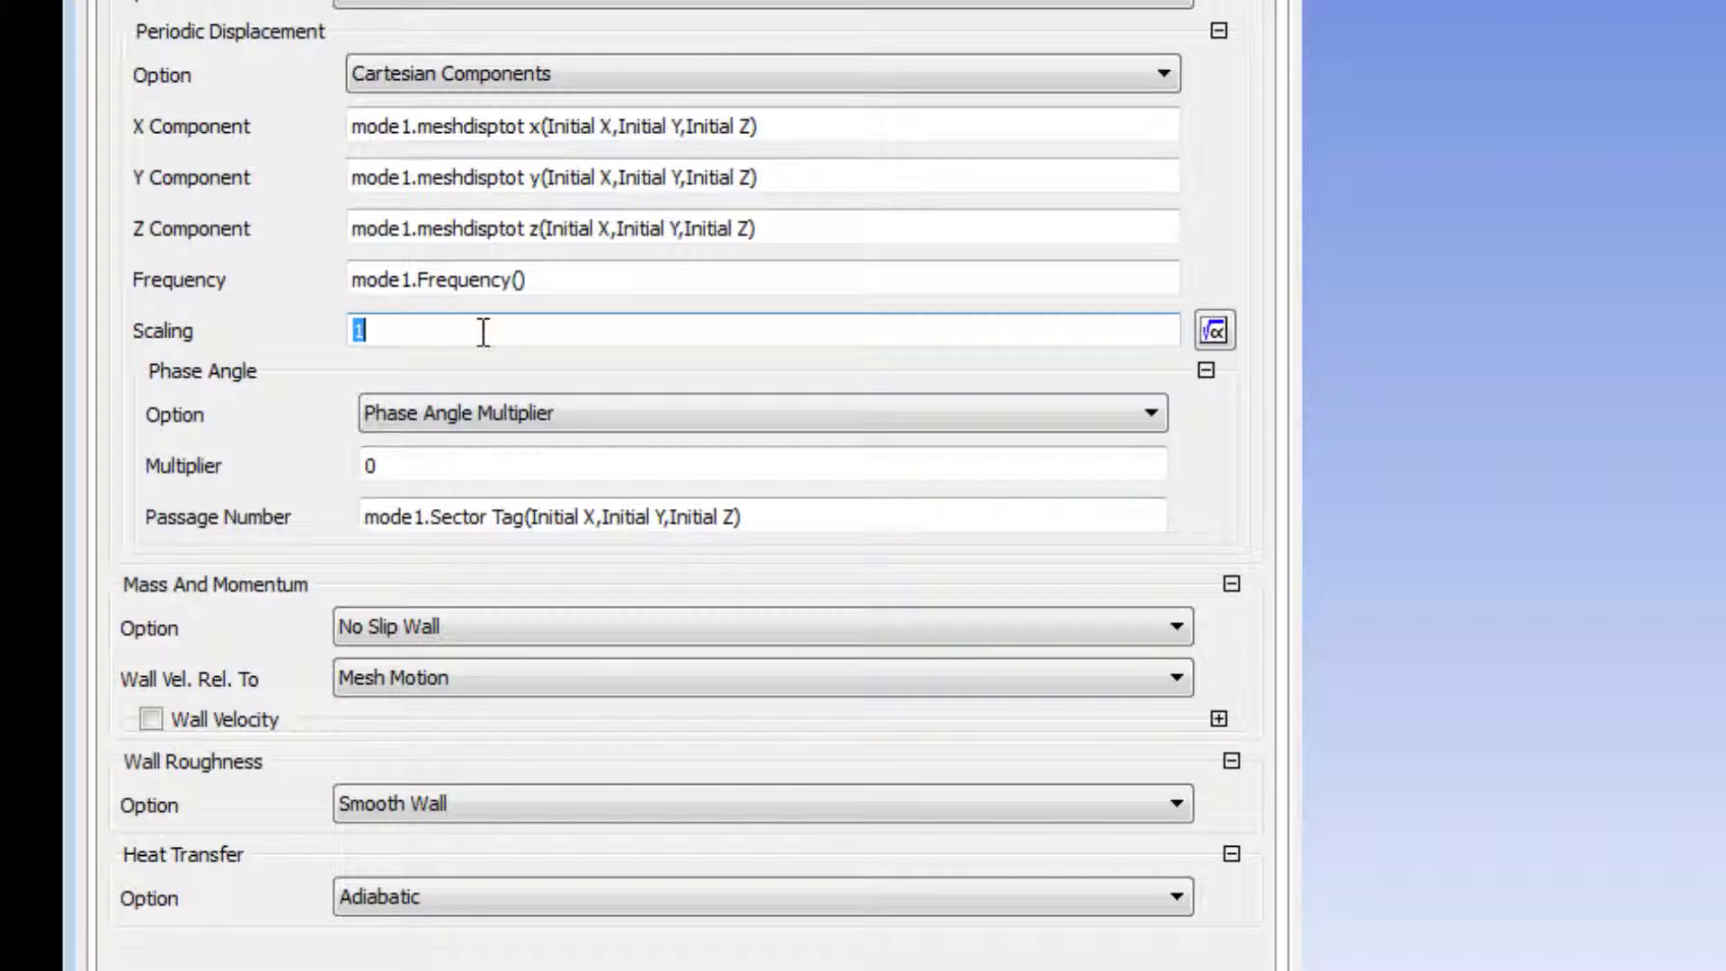
key("BackSpace")
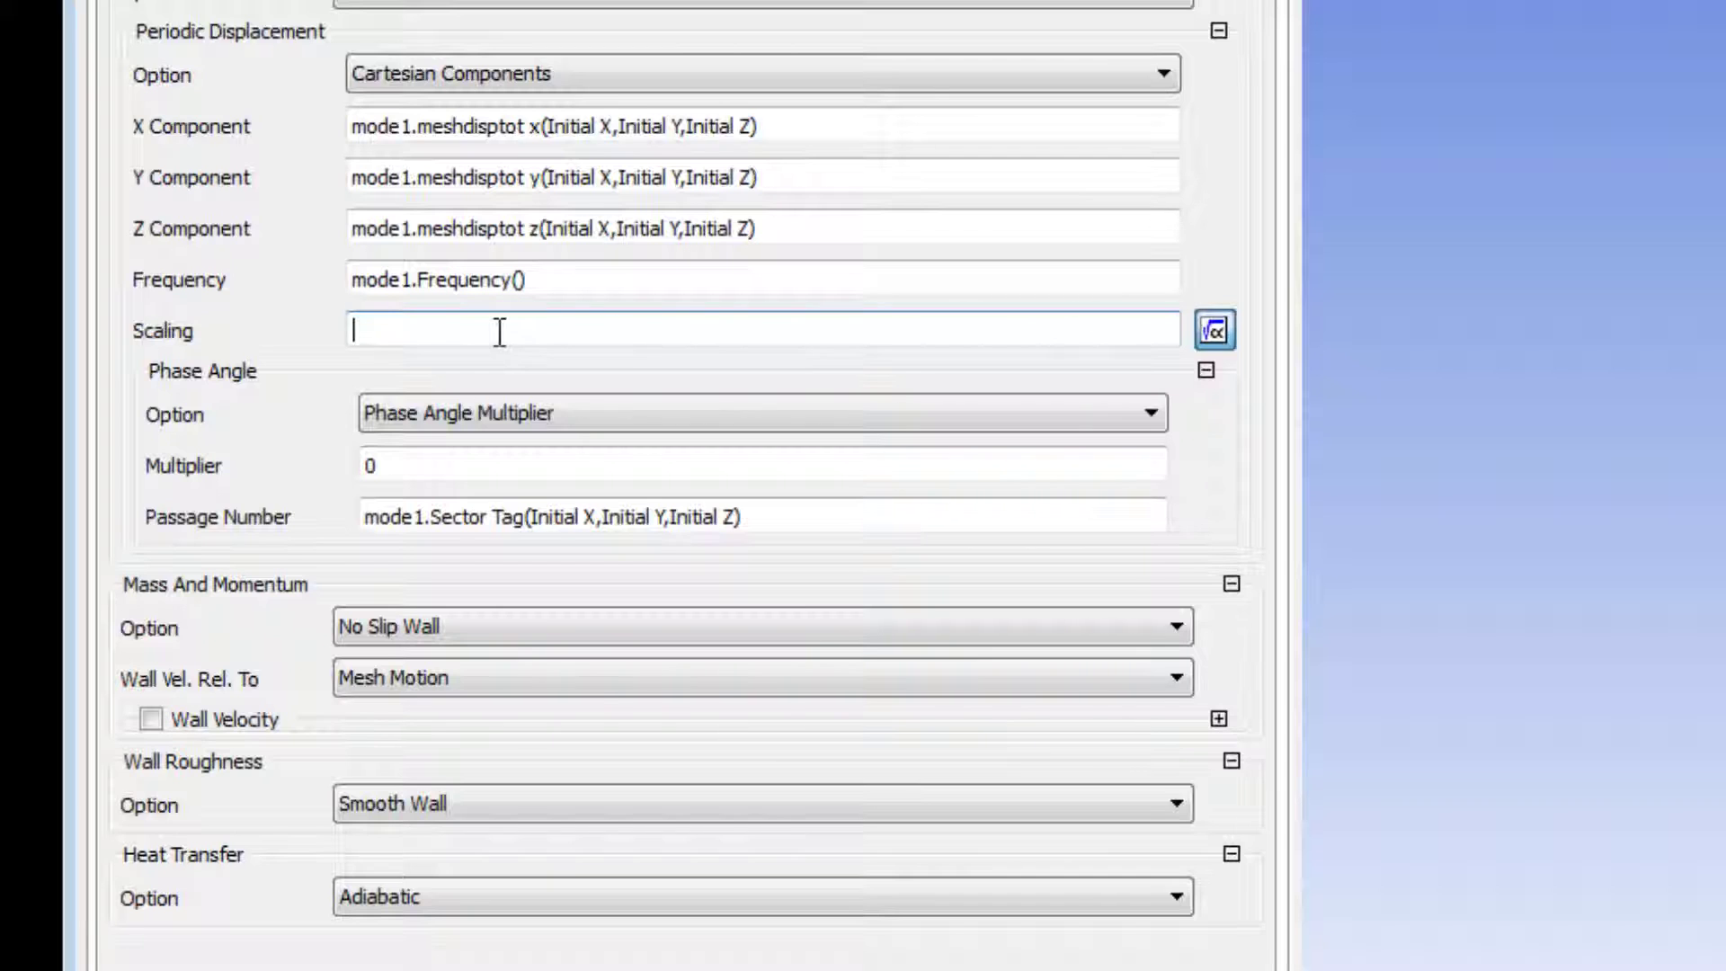
type("0.0015 [m]/mode1.Maximum Displacement()")
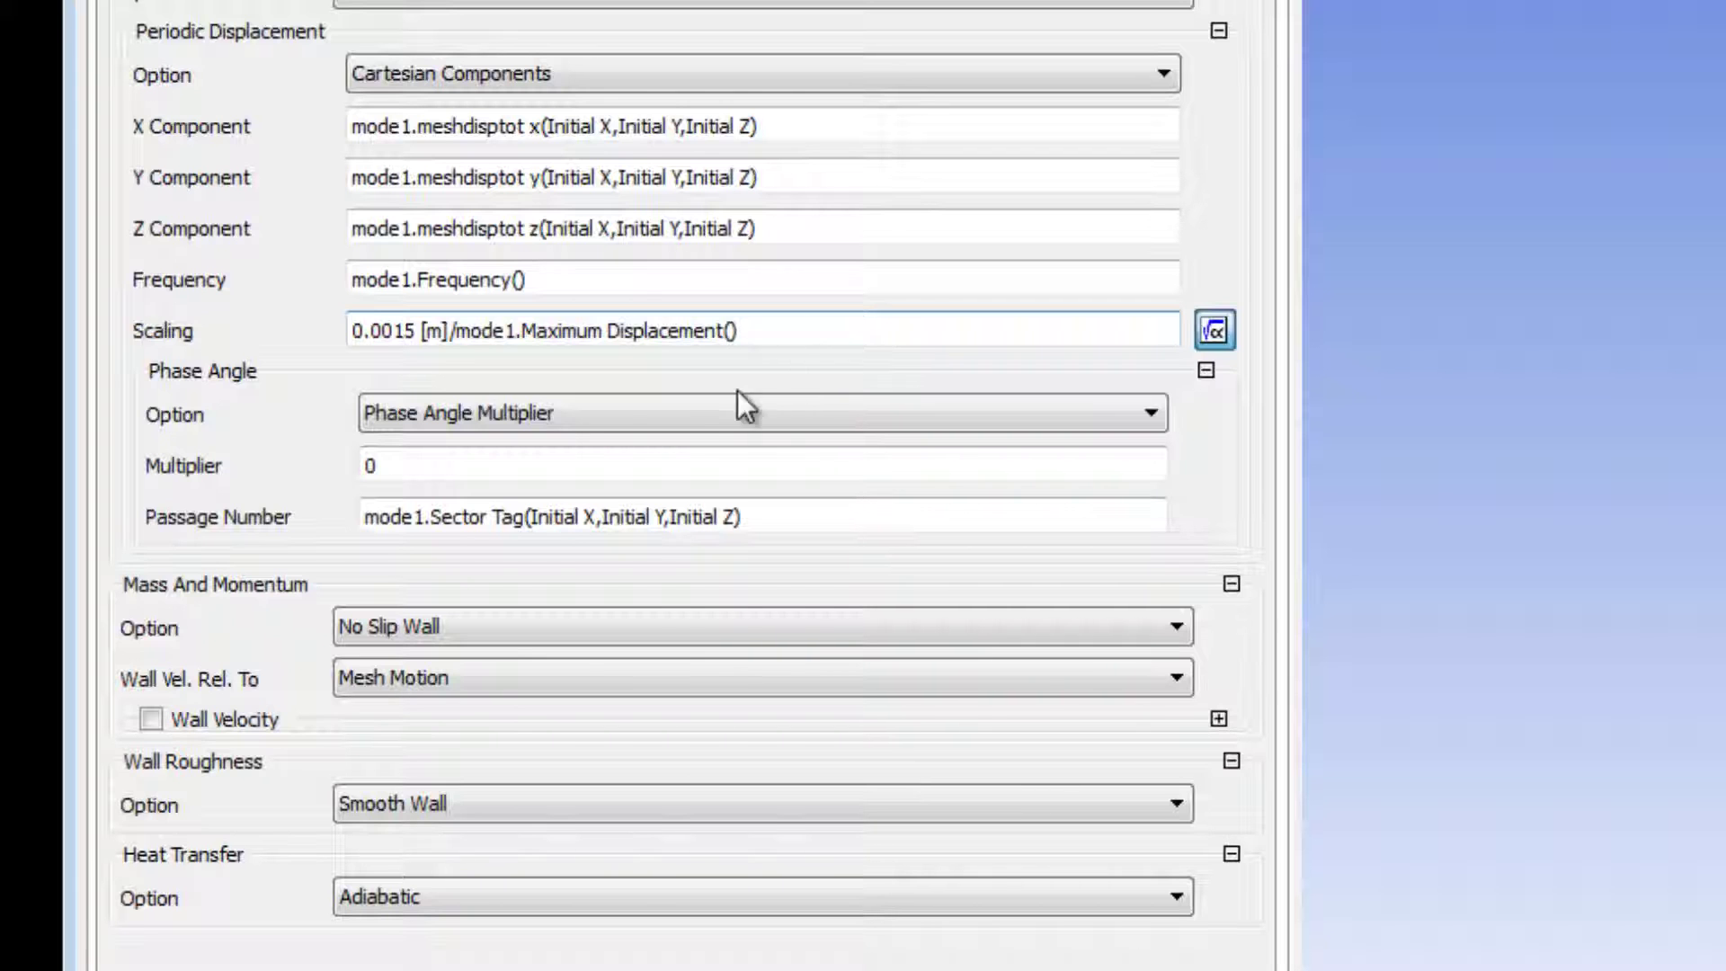
left_click(627, 468)
type("4")
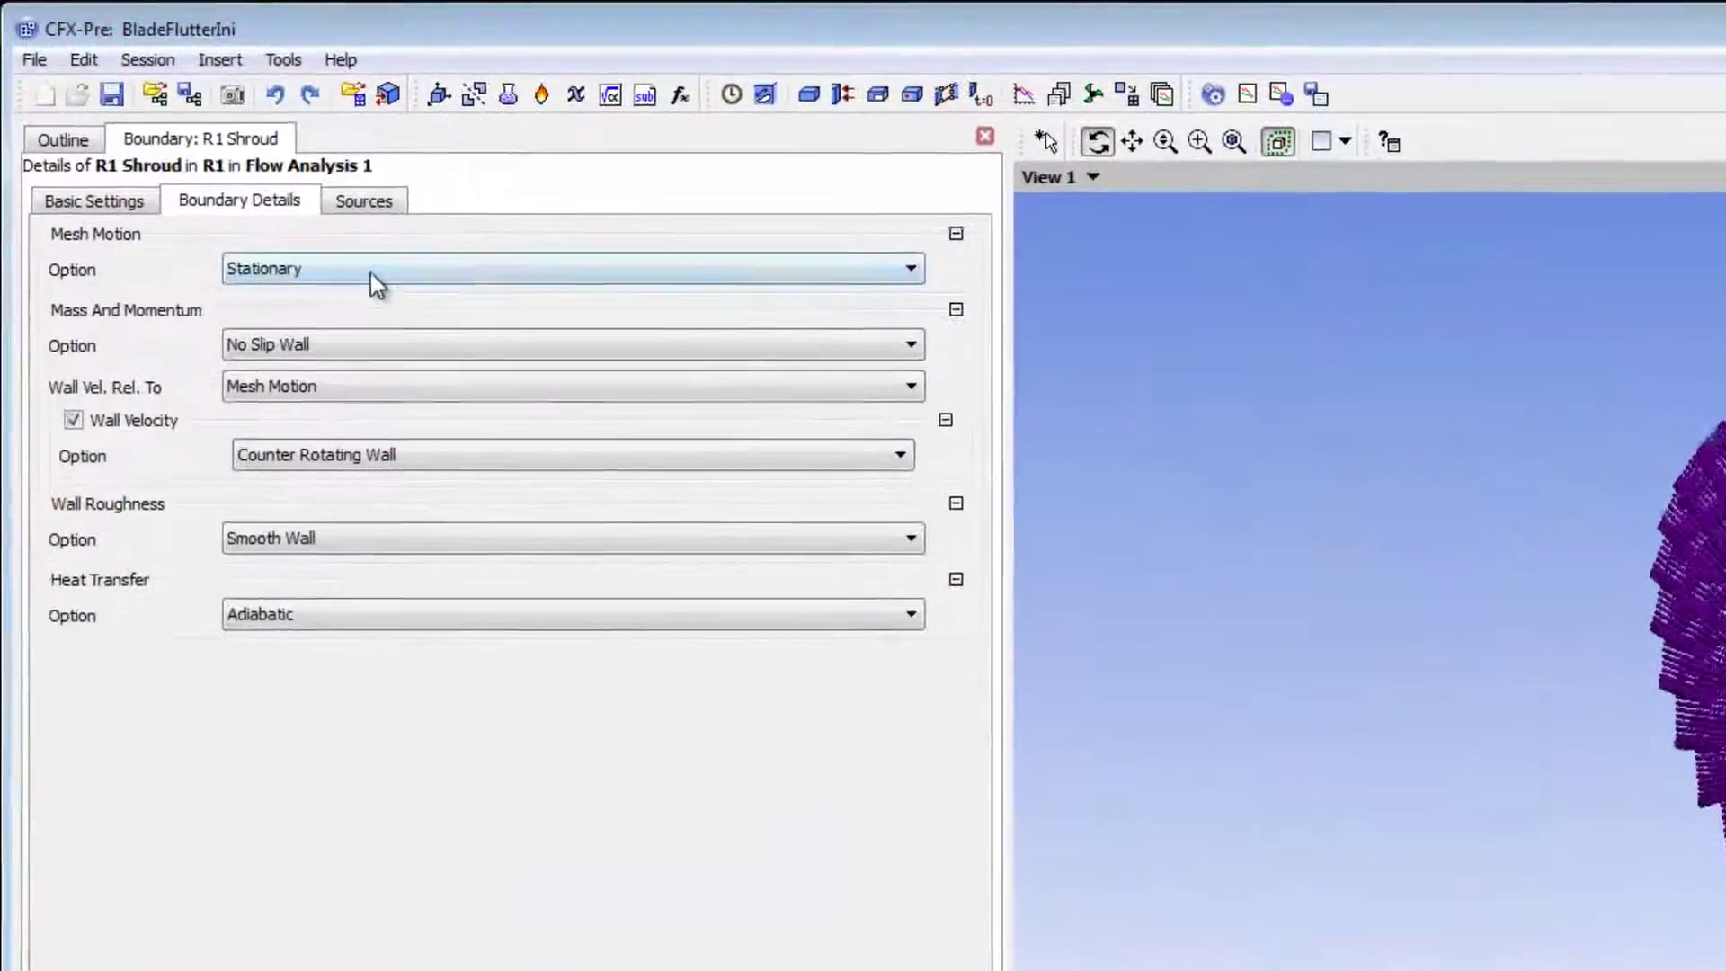
- Set the mesh motion option of the R1 Shroud boundary to Surface of Revolution
left_click(371, 275)
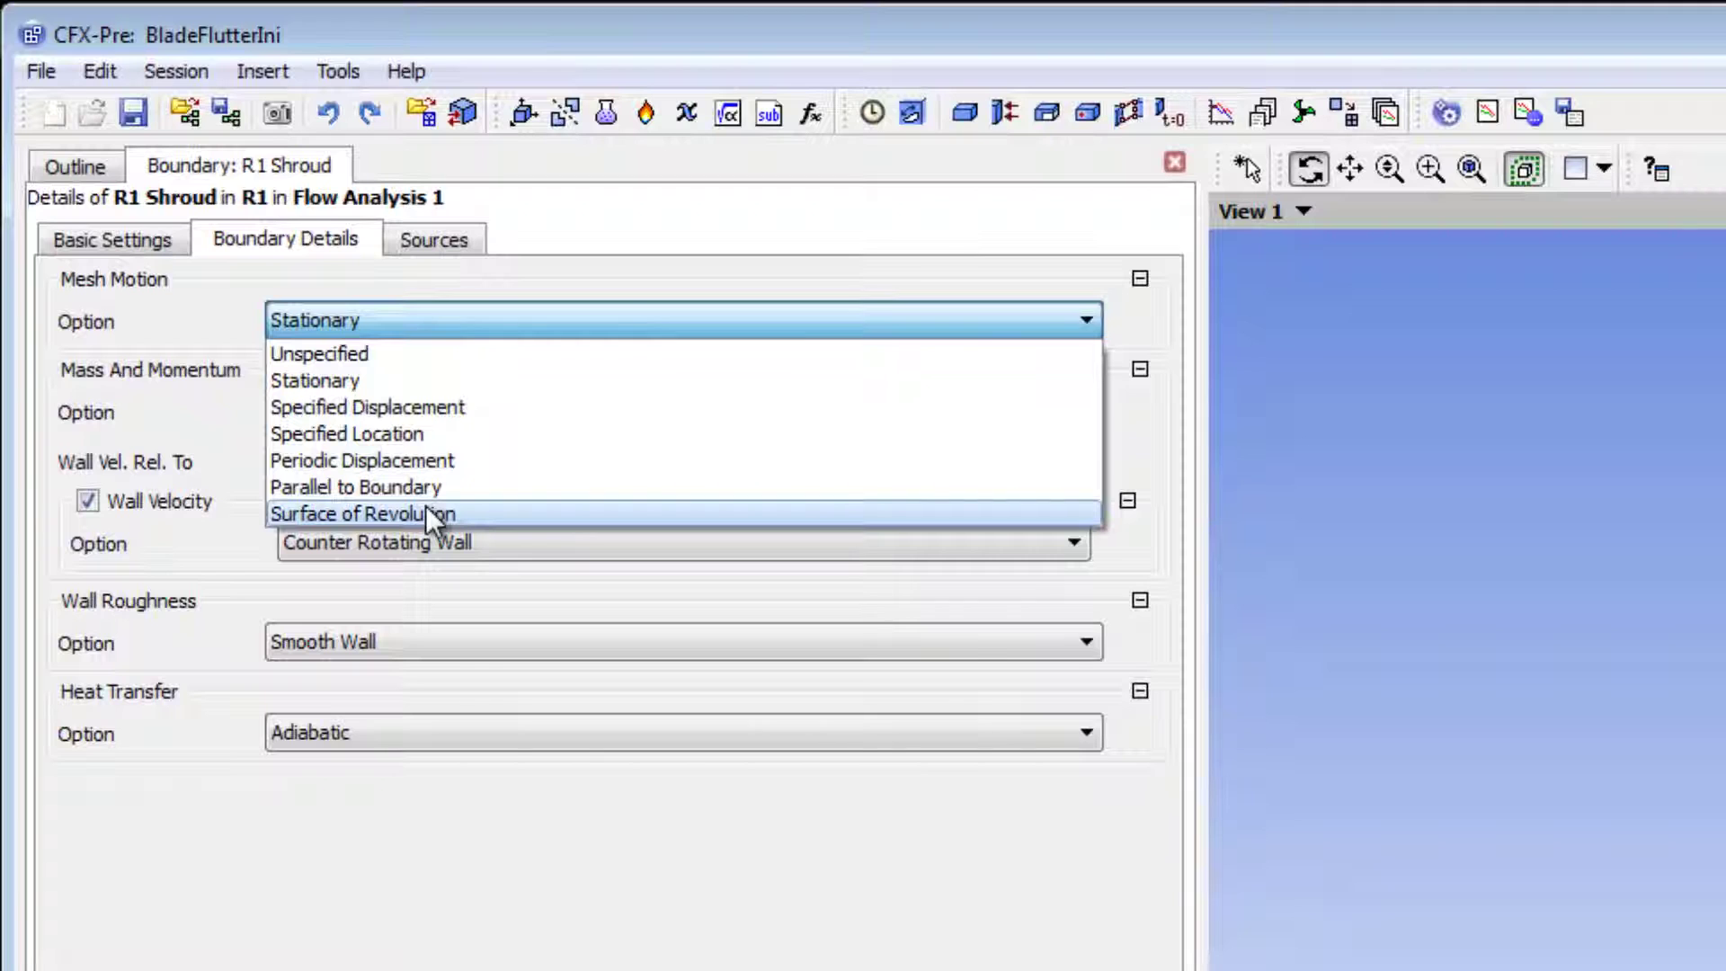
left_click(432, 514)
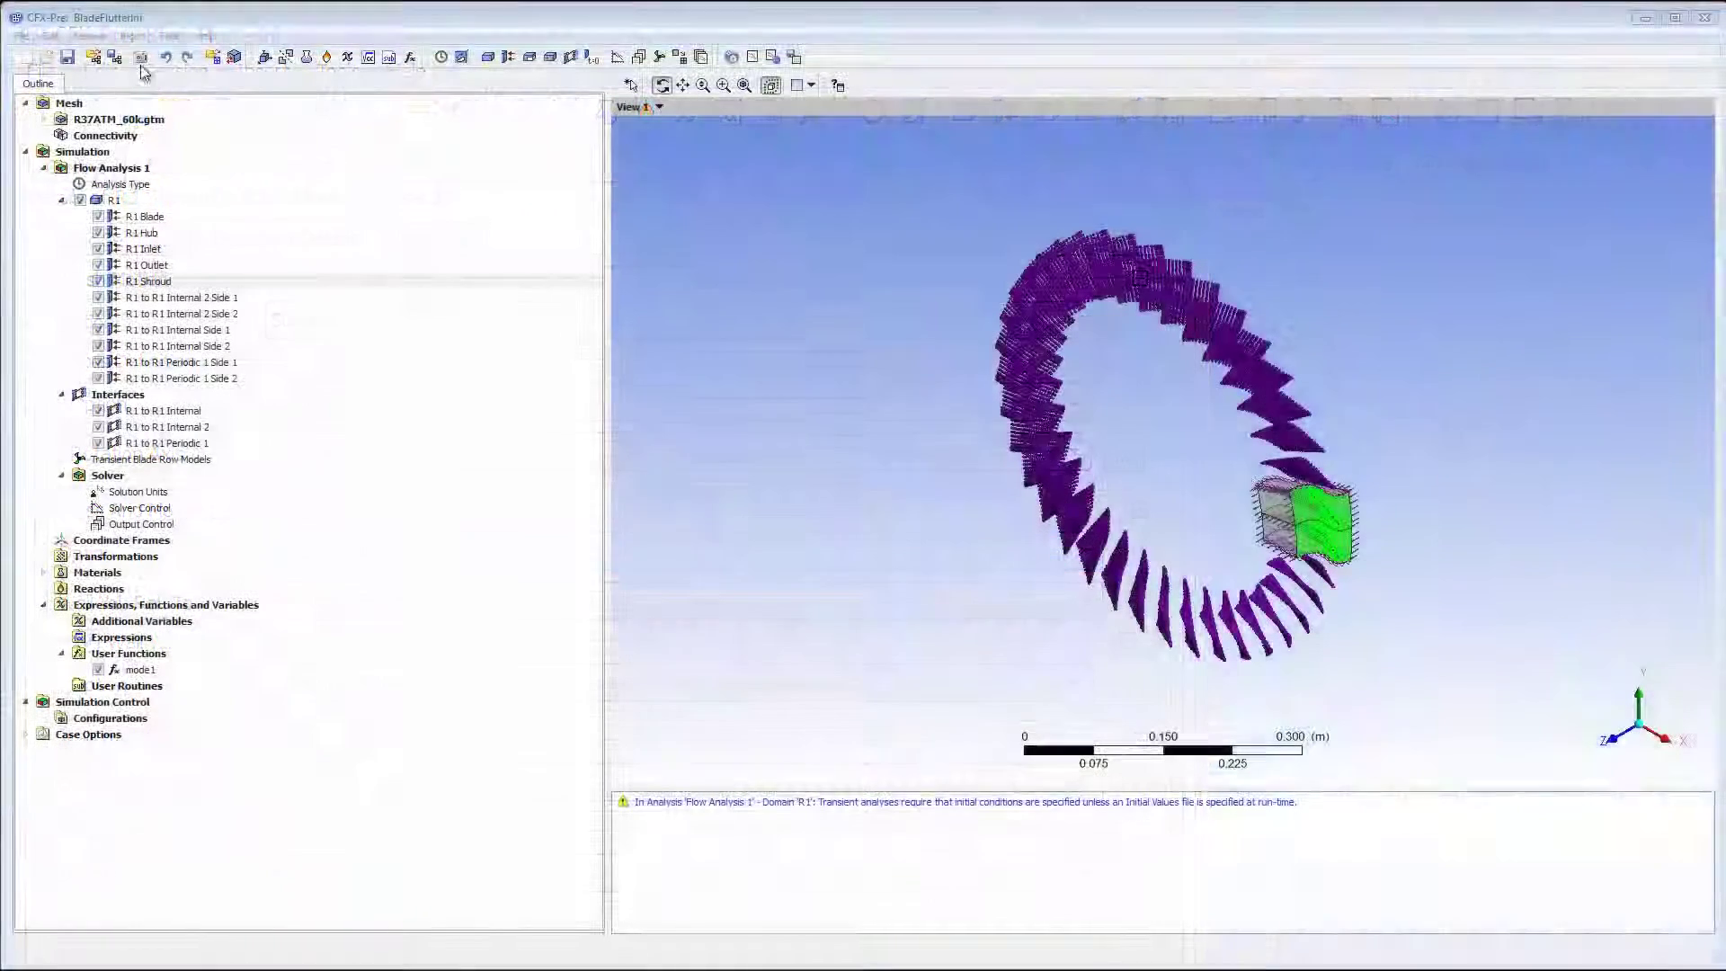
- Insert a domain interface named R1 Sampling Plane
left_click(133, 36)
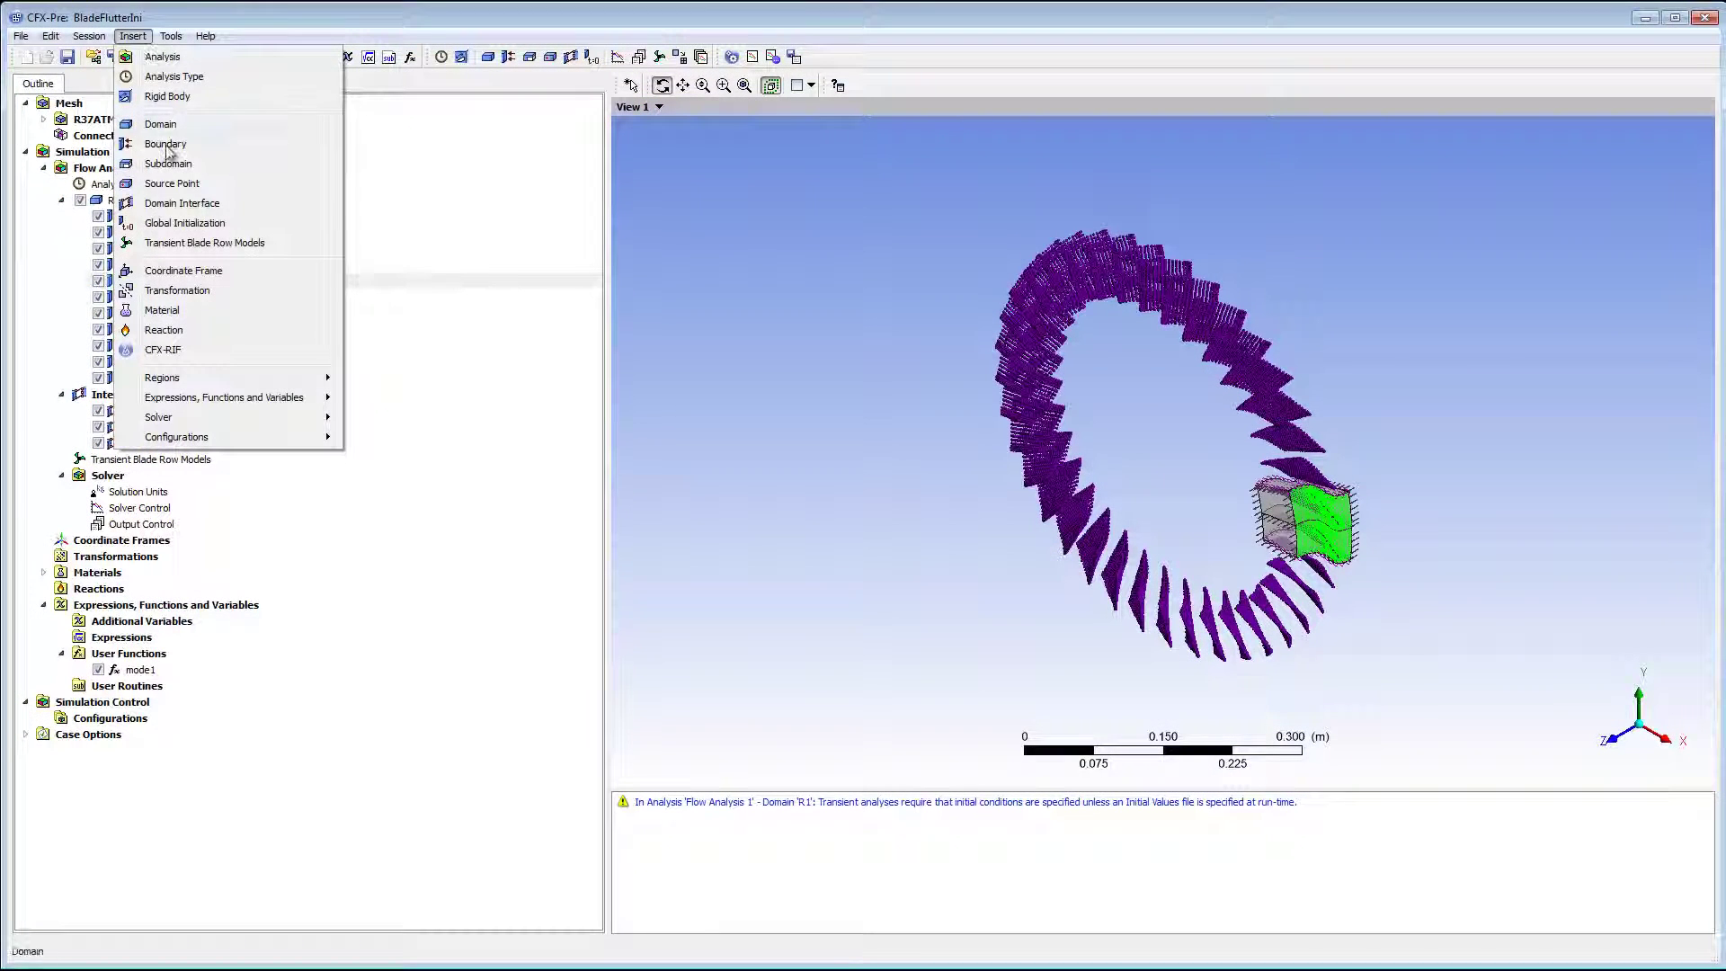
left_click(180, 204)
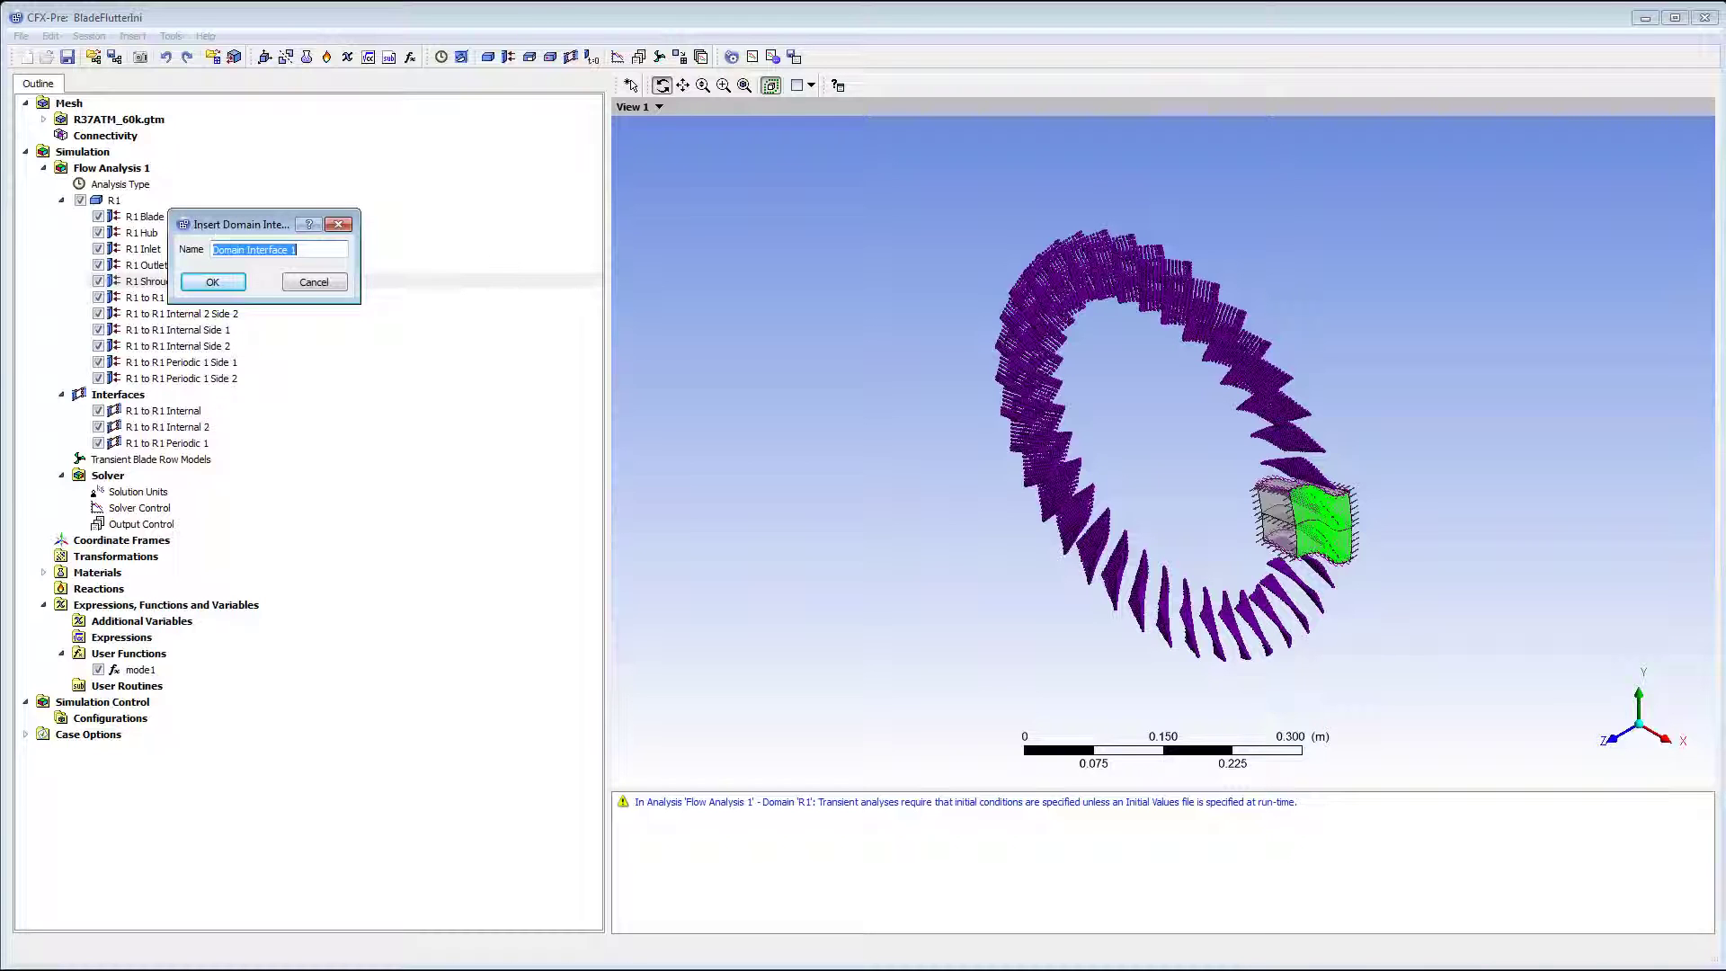
type("R1 Sampling Plane")
left_click(235, 281)
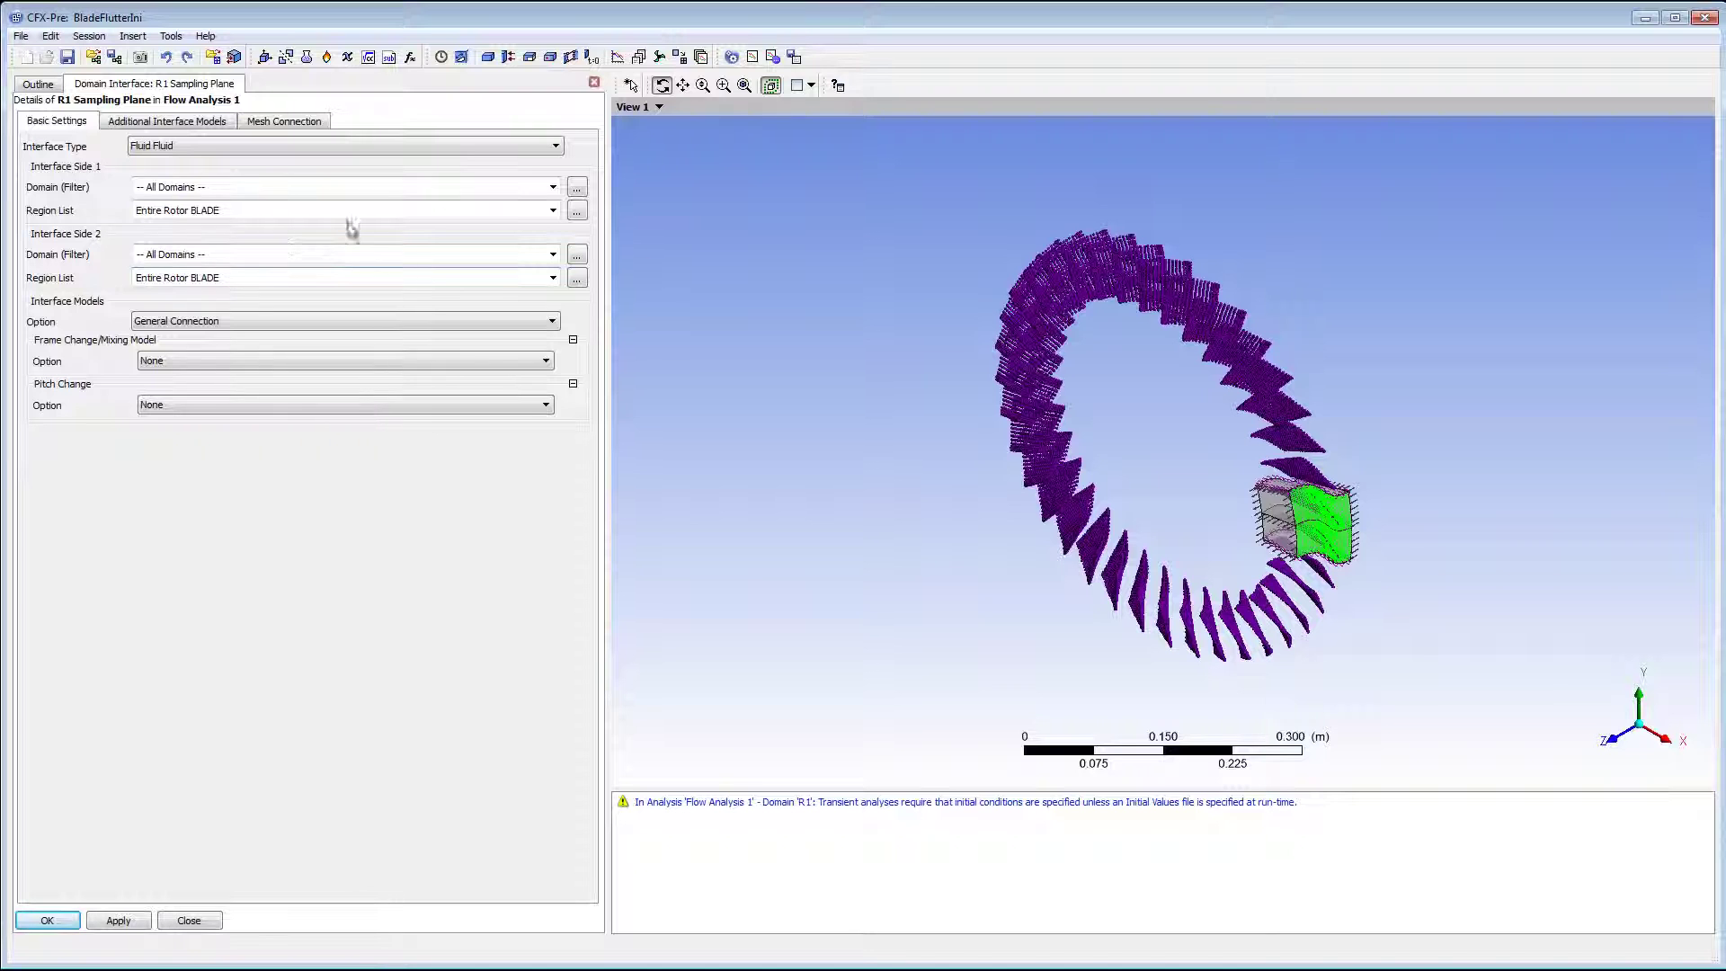
- Connect Rotor PER1 2 to Rotor PER2 within domain R1 for the sampling plane interface, and change its mesh connection option from Automatic
left_click(552, 187)
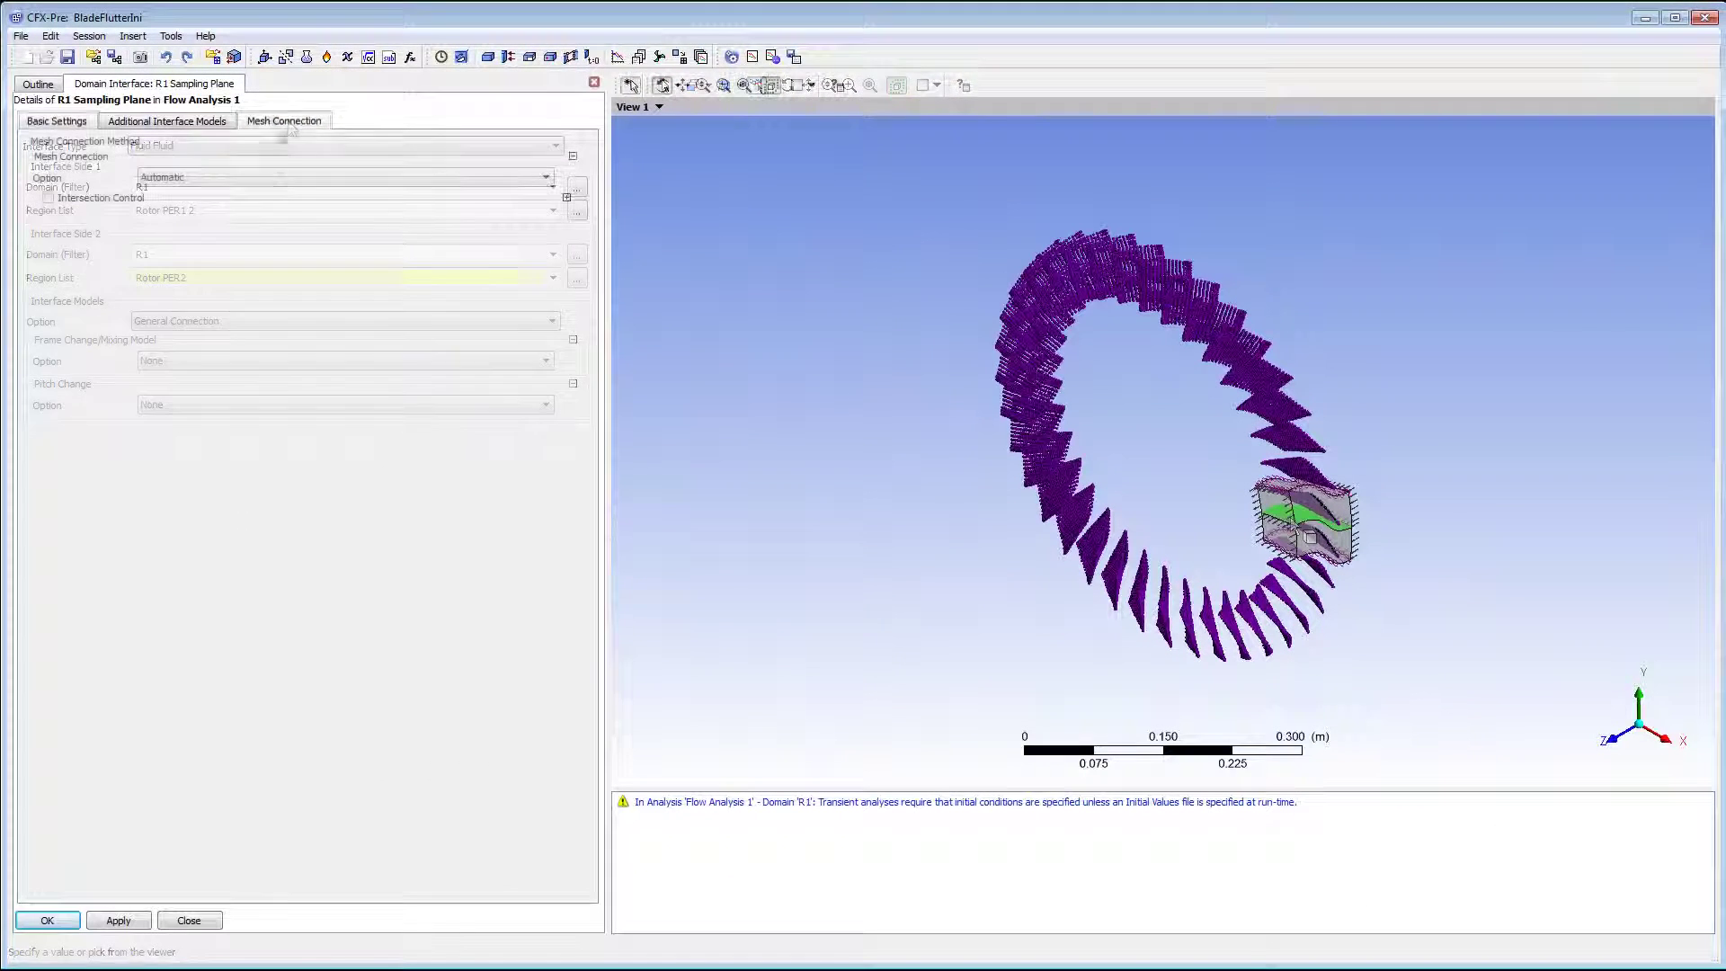
left_click(277, 177)
left_click(277, 222)
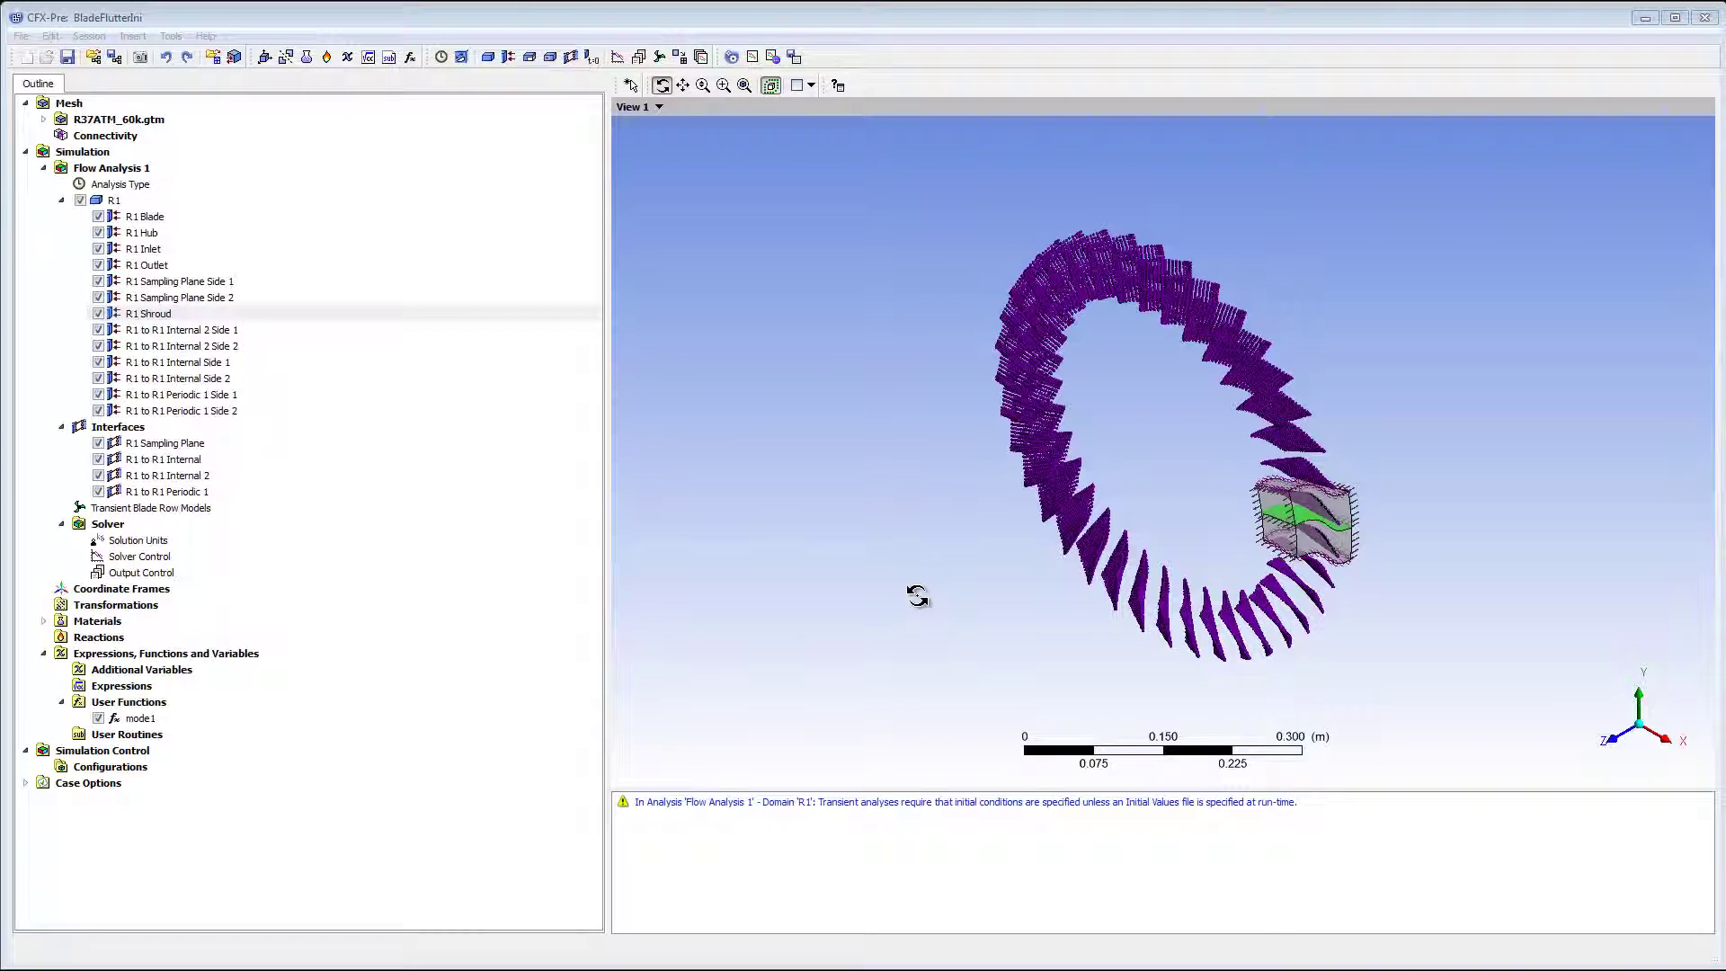
- Set the mesh motion option of the R1 to R1 Periodic 1 Side 1 boundary to Stationary
double_click(220, 395)
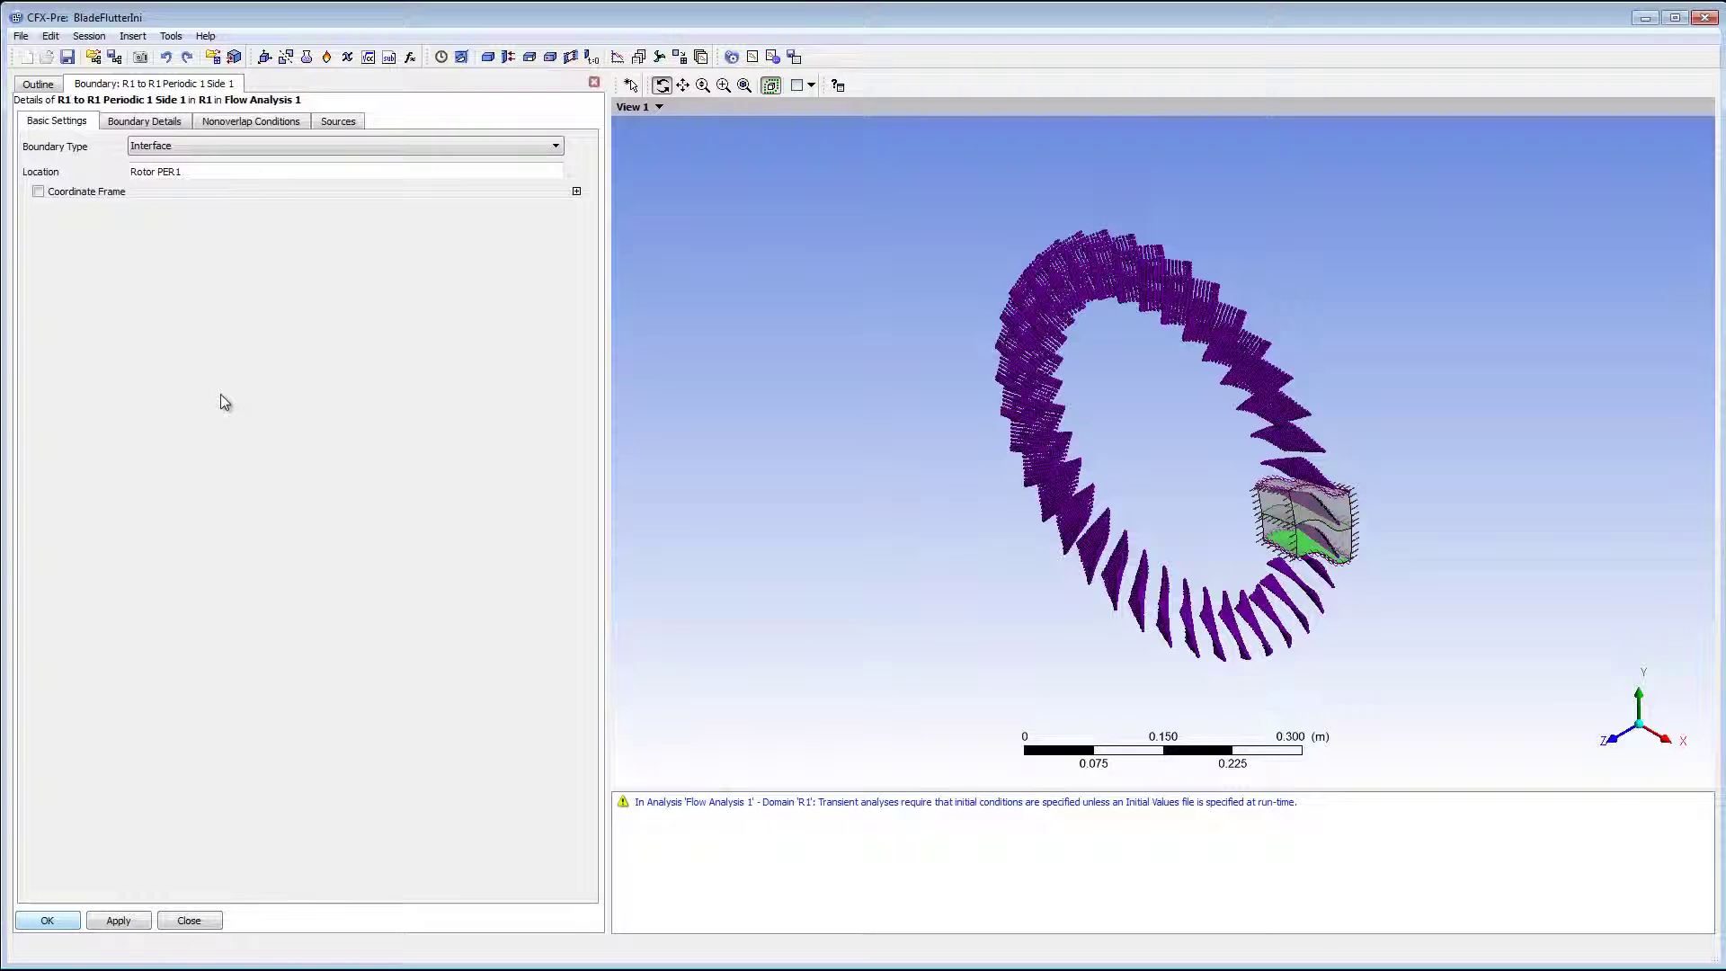
left_click(144, 122)
left_click(180, 167)
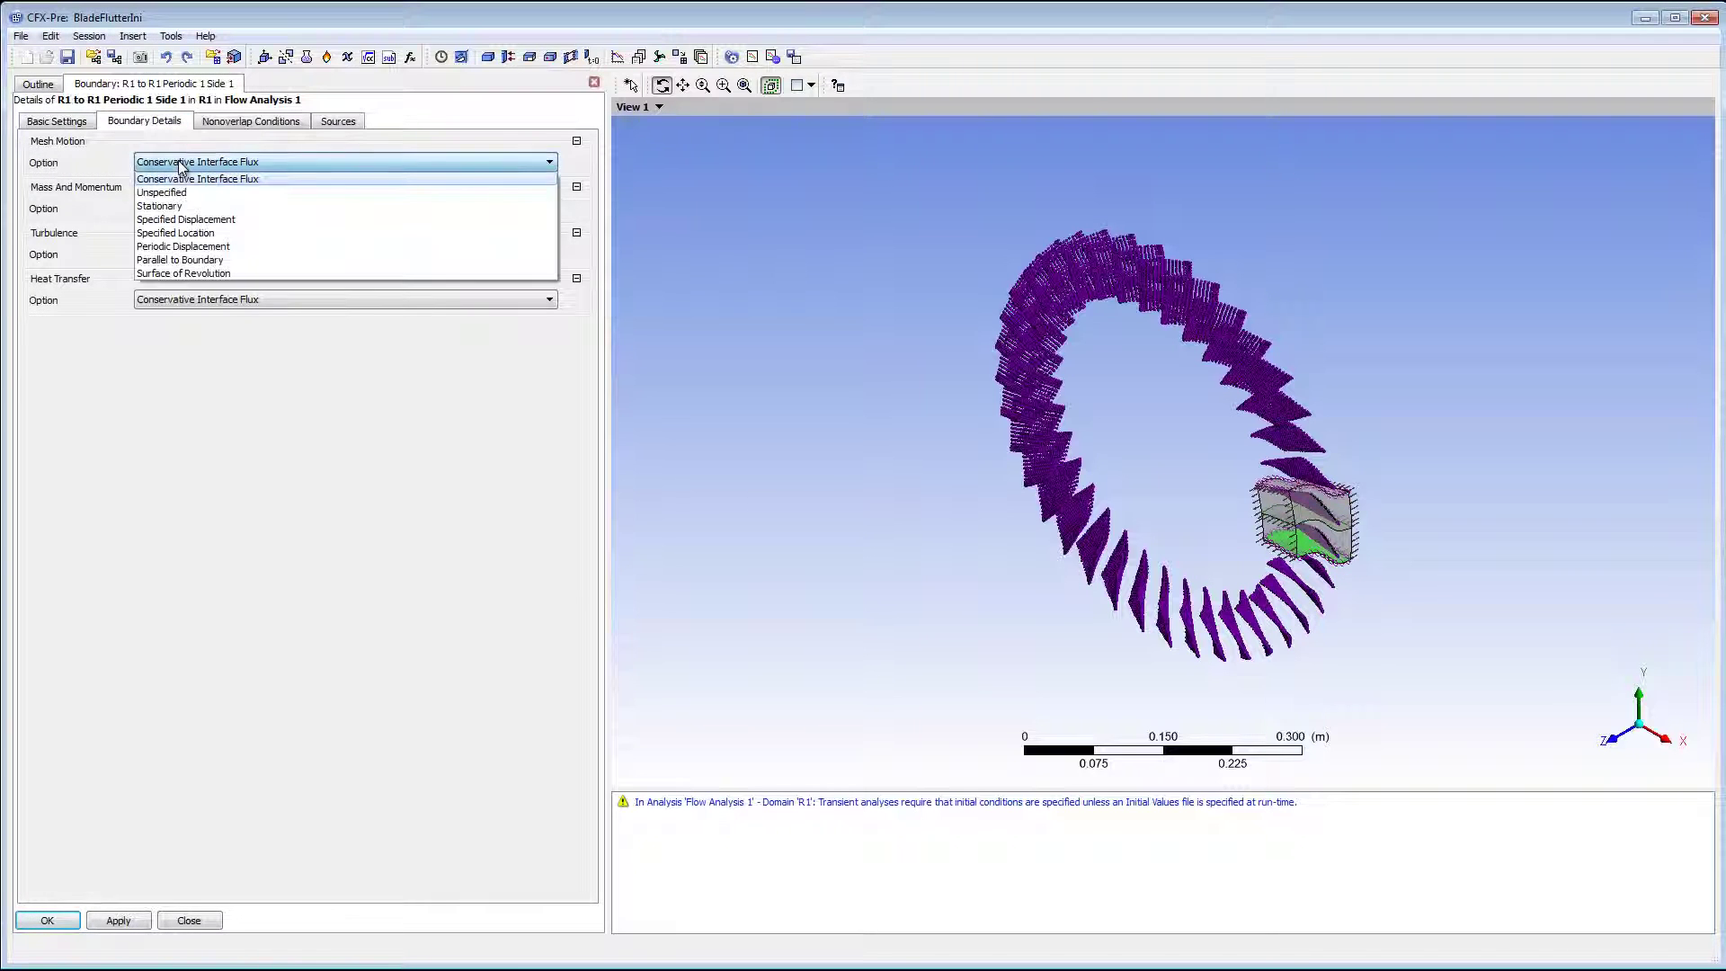
left_click(177, 211)
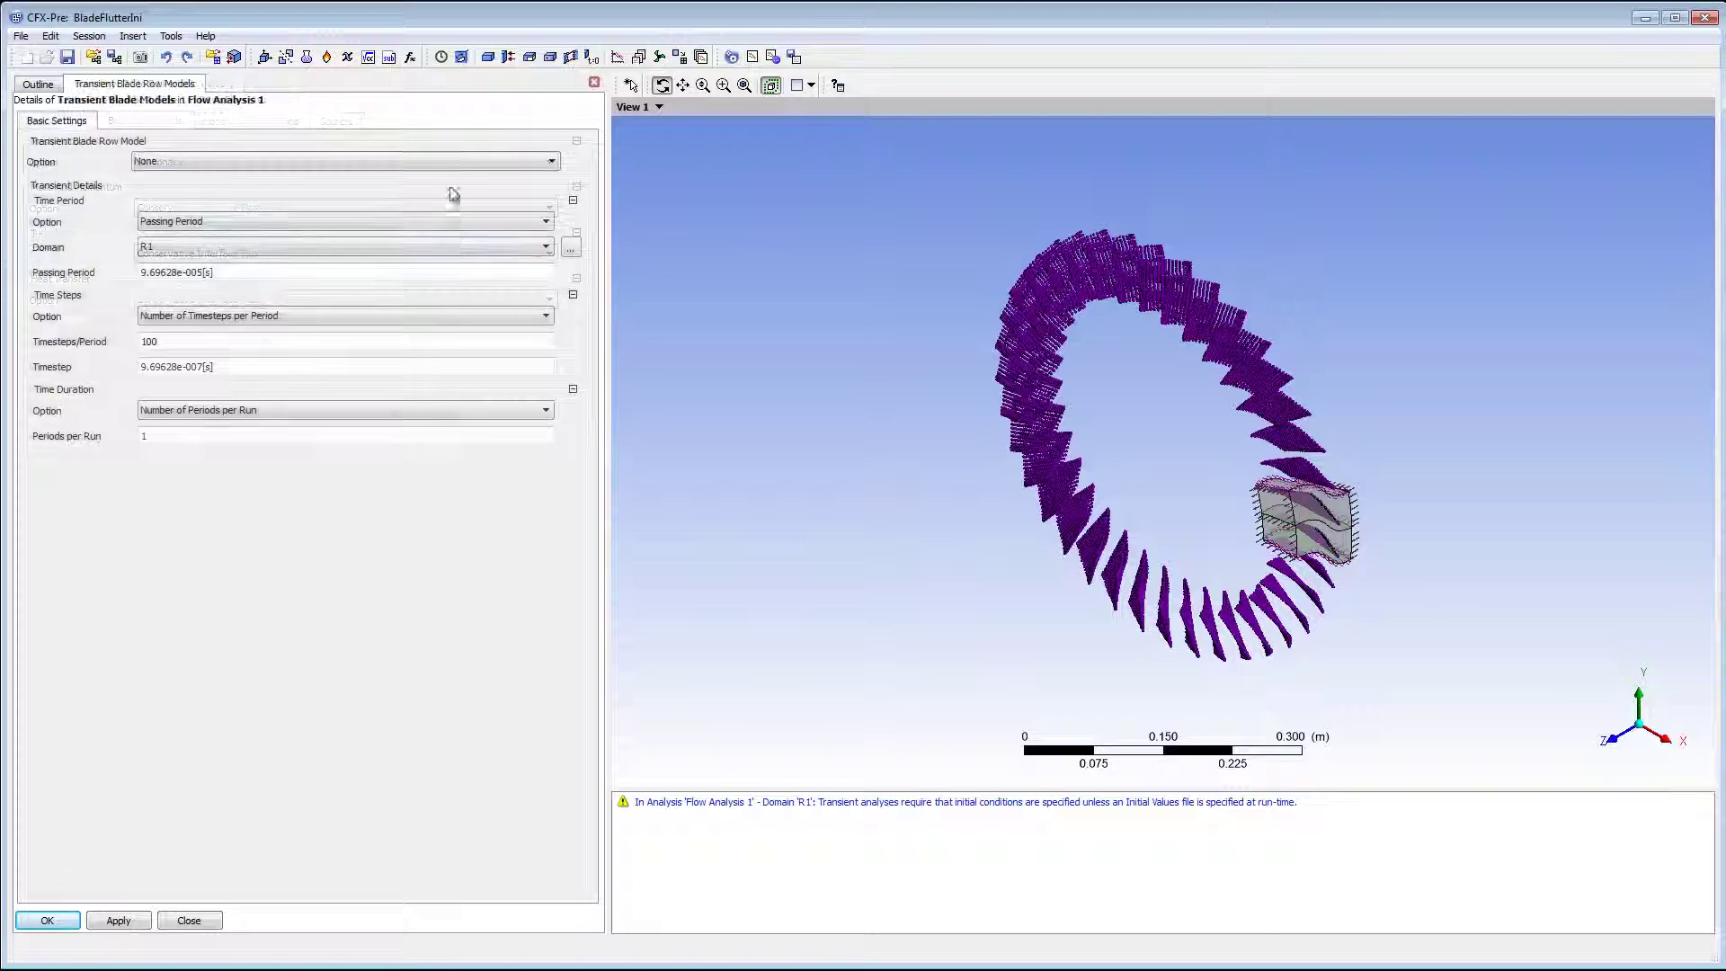
- Set the transient blade row model to Fourier Transformation and add Fourier Transformation 1 with the Blade Flutter option
left_click(445, 160)
left_click(446, 192)
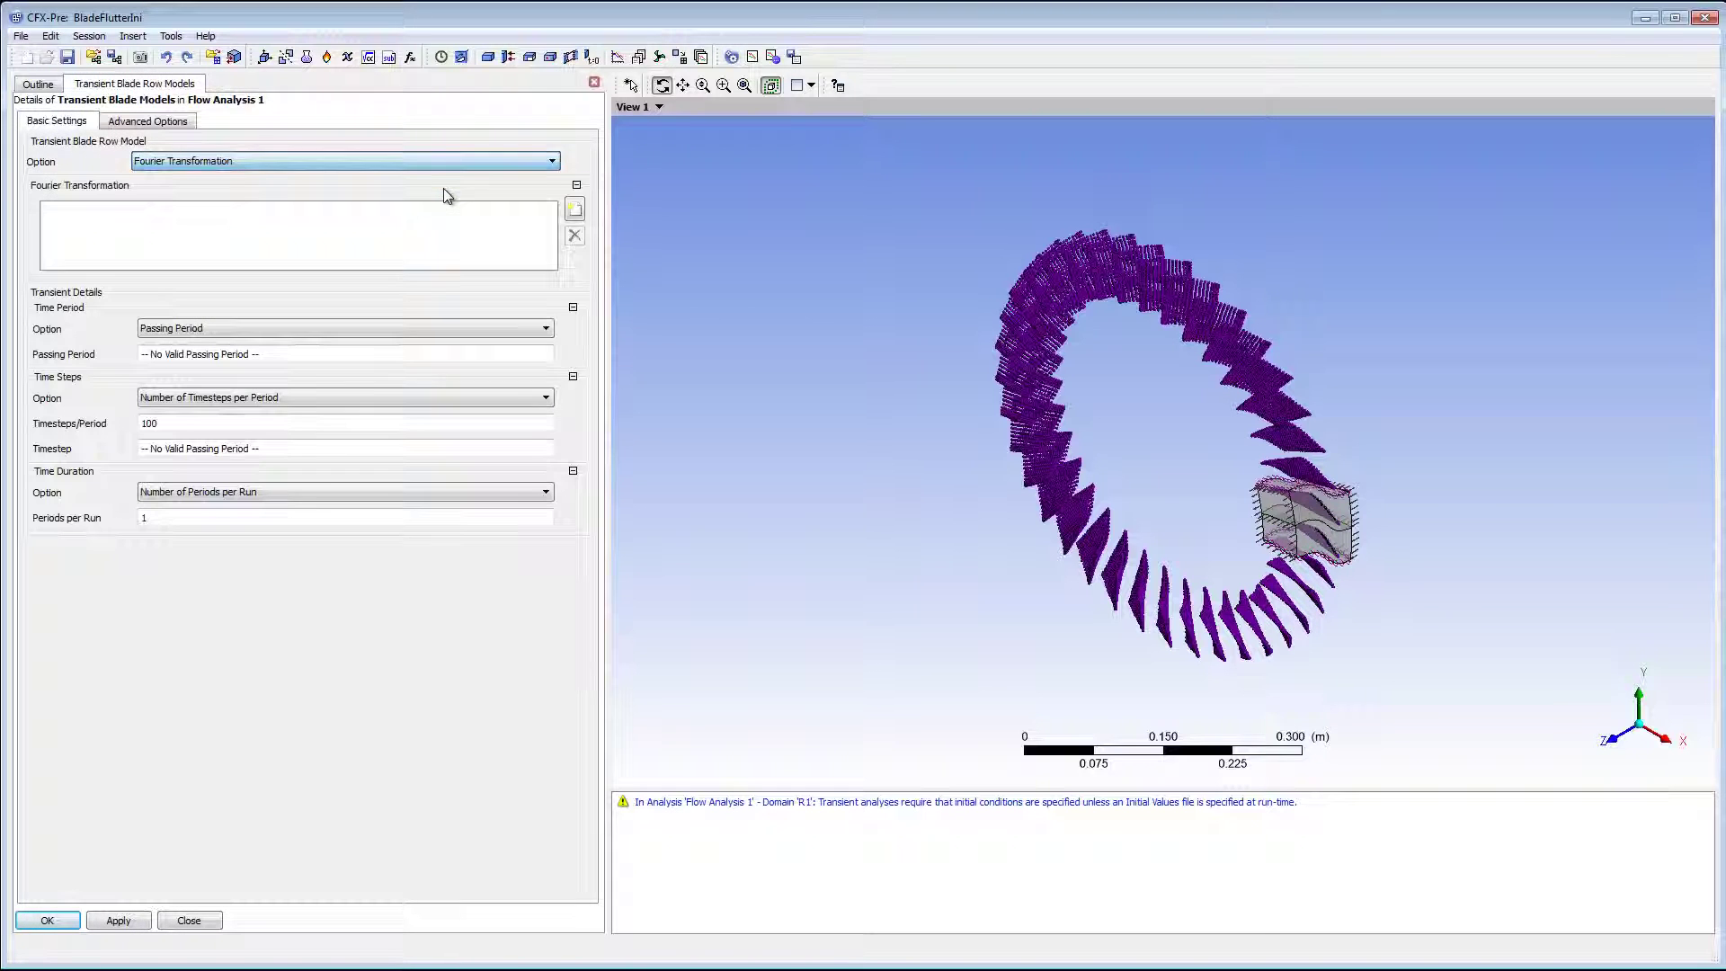
left_click(574, 210)
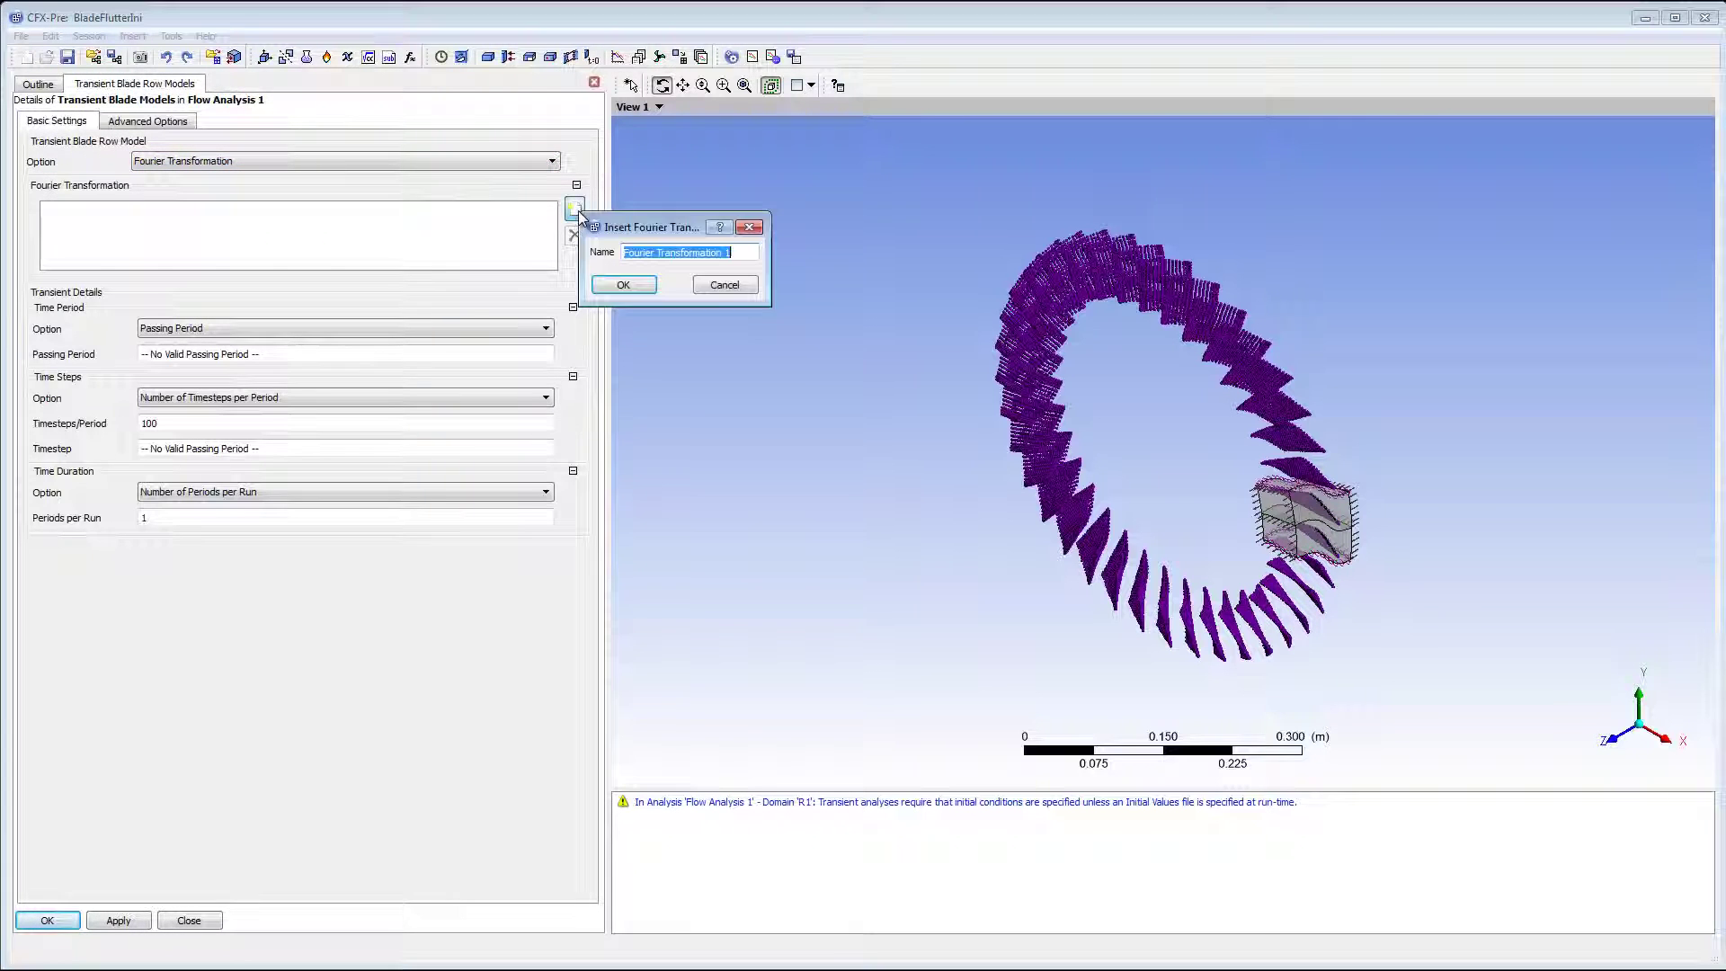
left_click(620, 284)
left_click(540, 306)
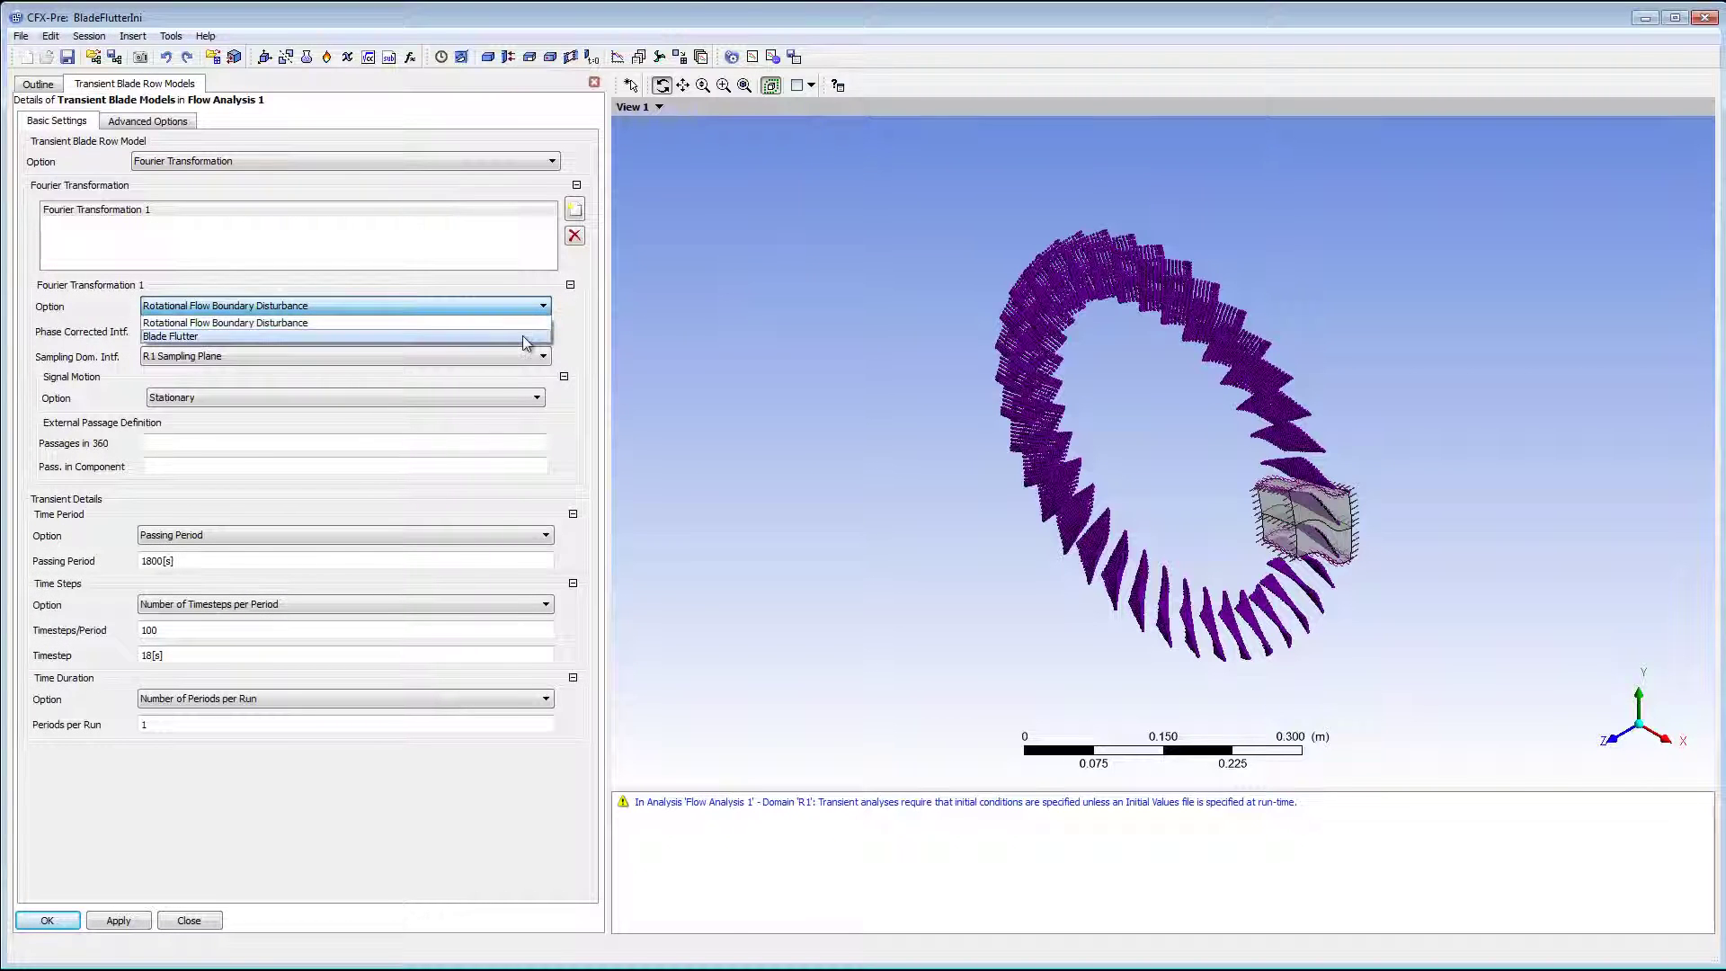
left_click(530, 336)
- Specify the time period by value as 1/mode1.Frequency() with 72 timesteps per period, and edit the periods per run
left_click(520, 447)
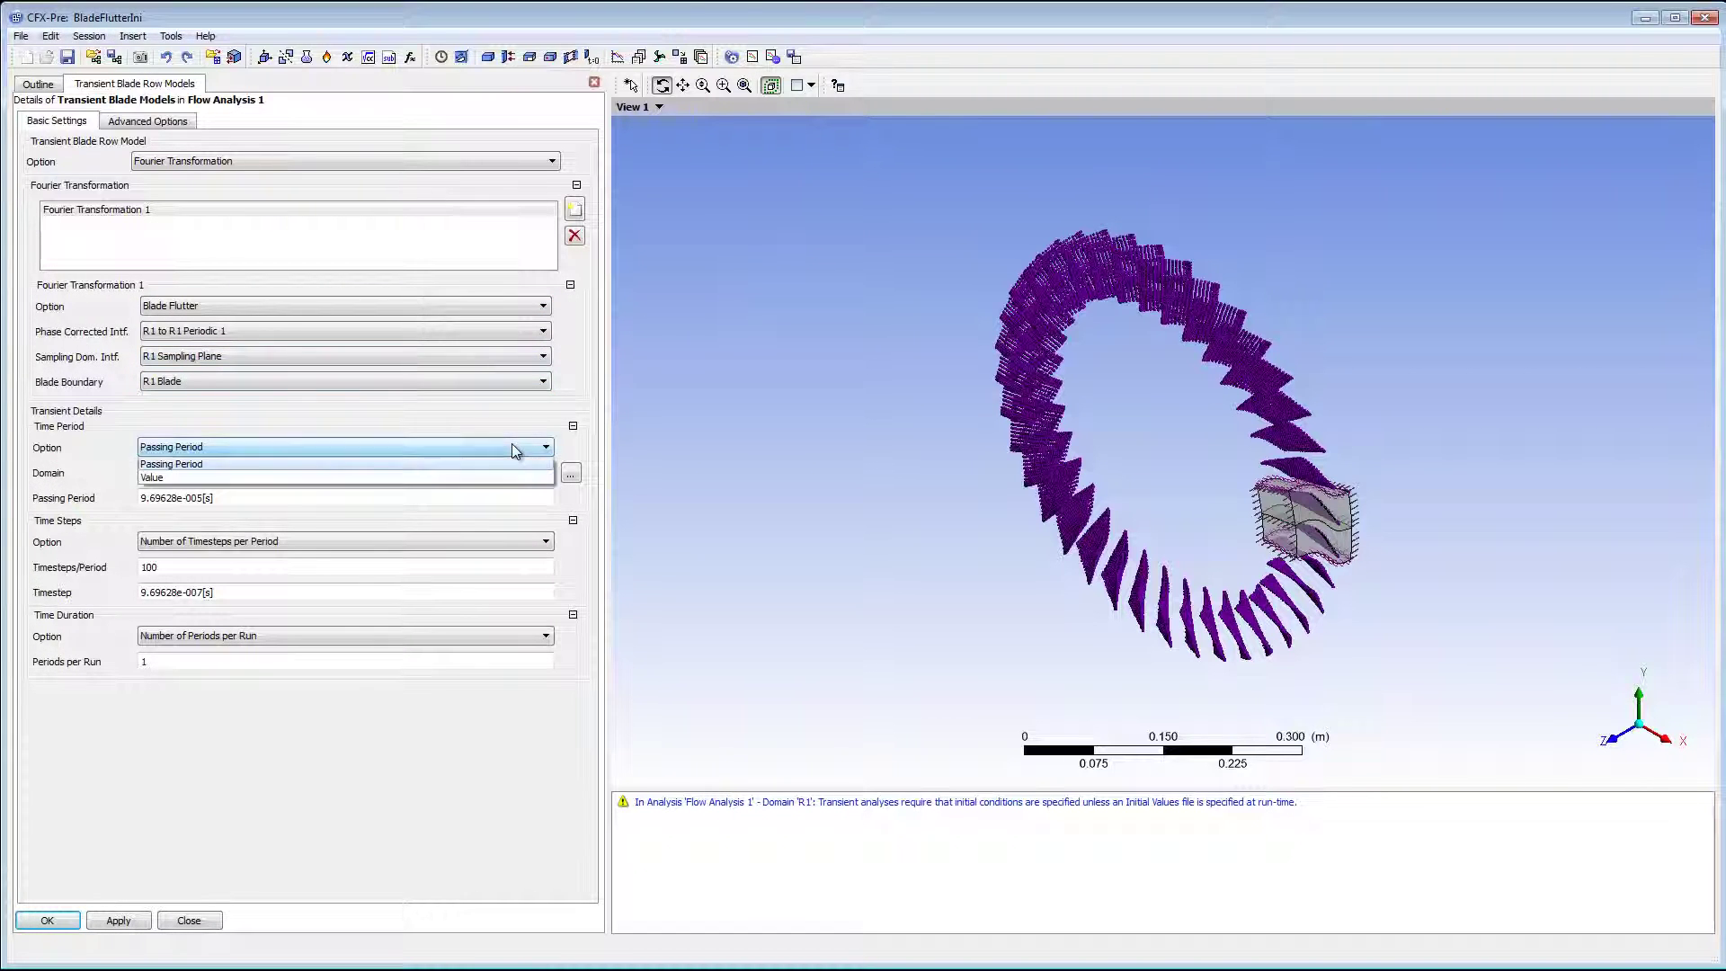
left_click(508, 476)
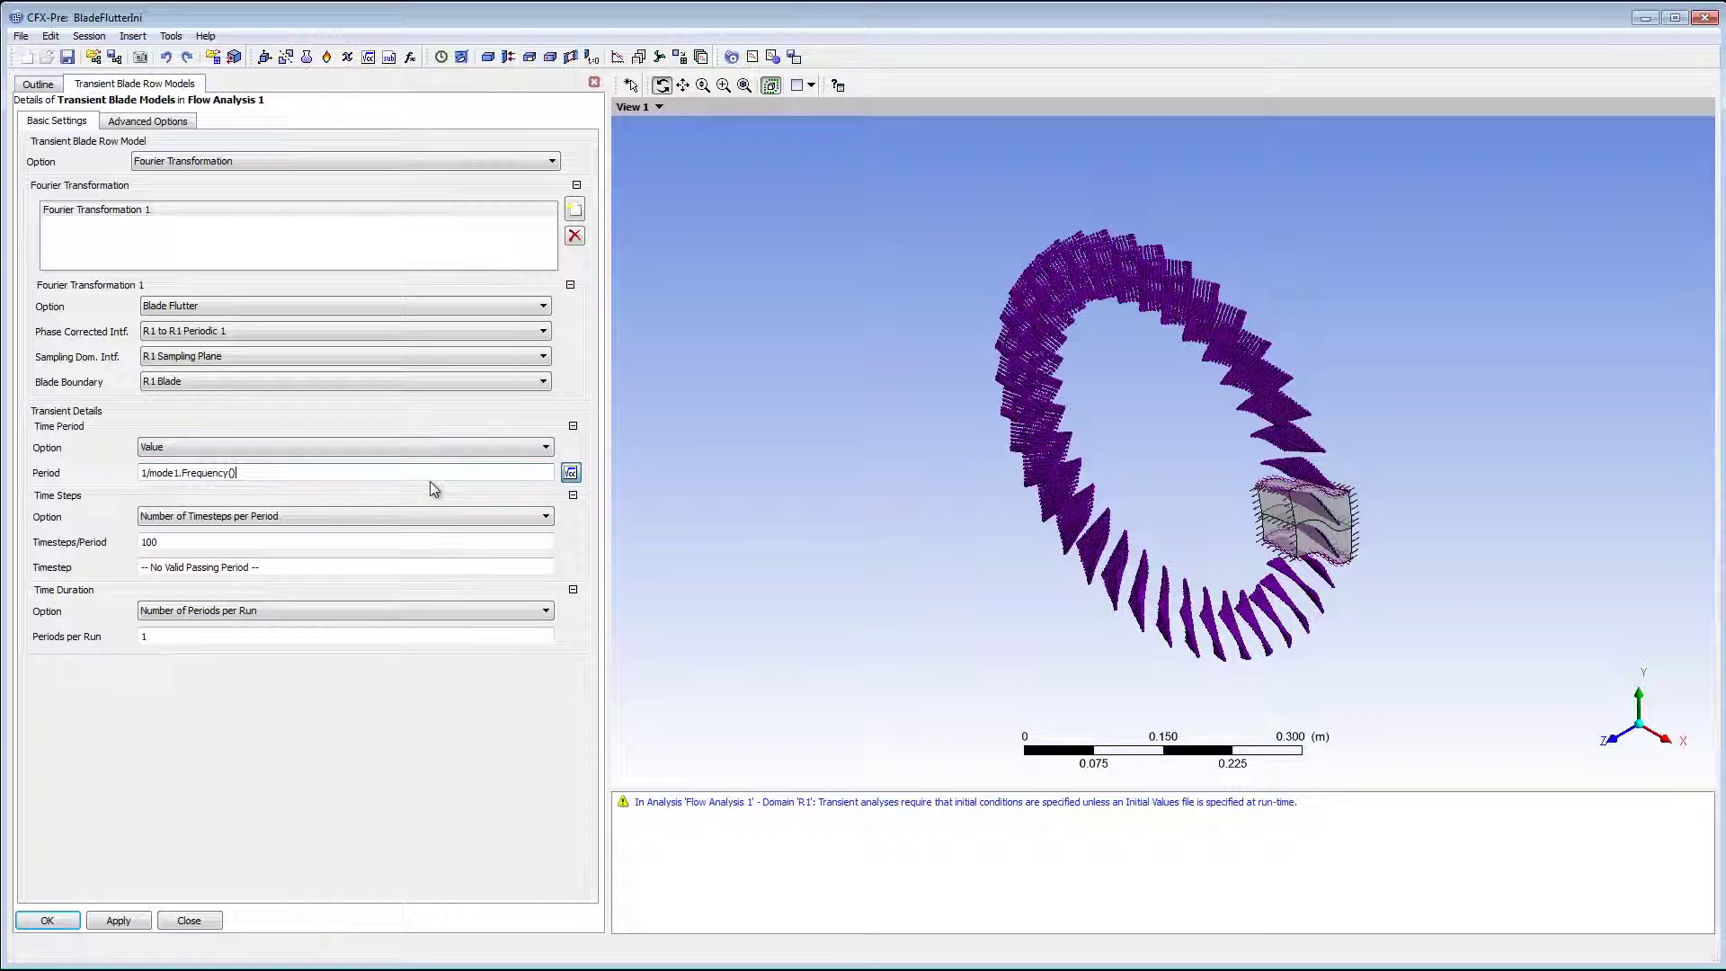
left_click(405, 546)
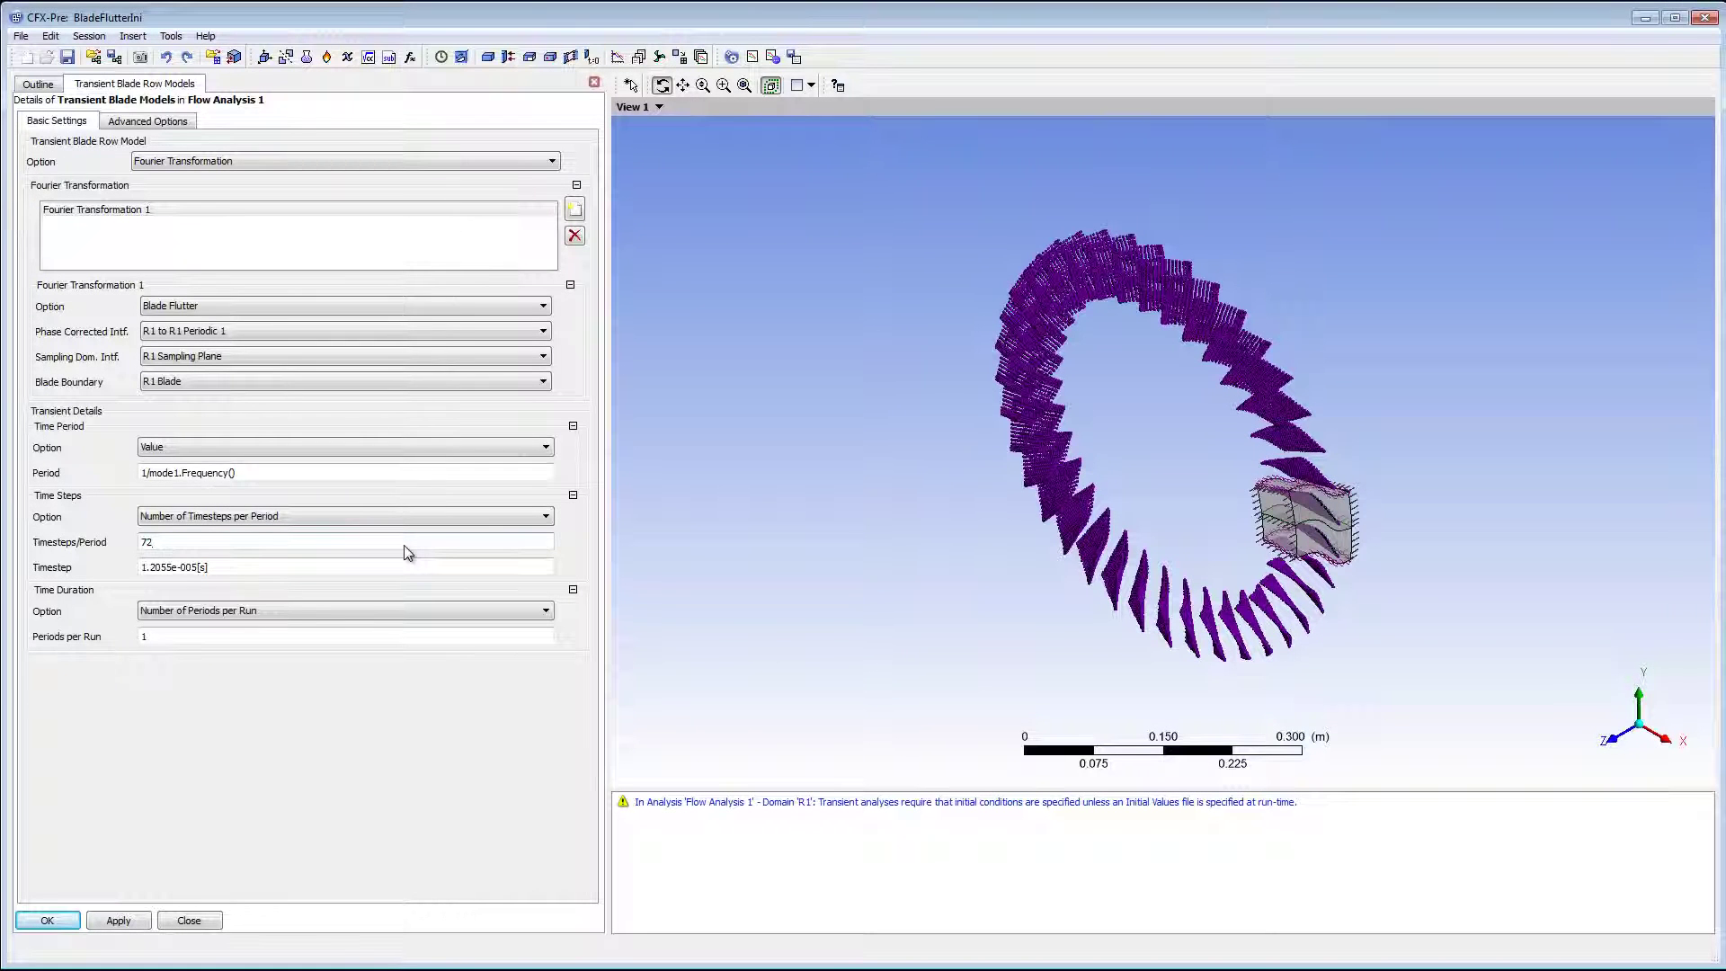
left_click(368, 635)
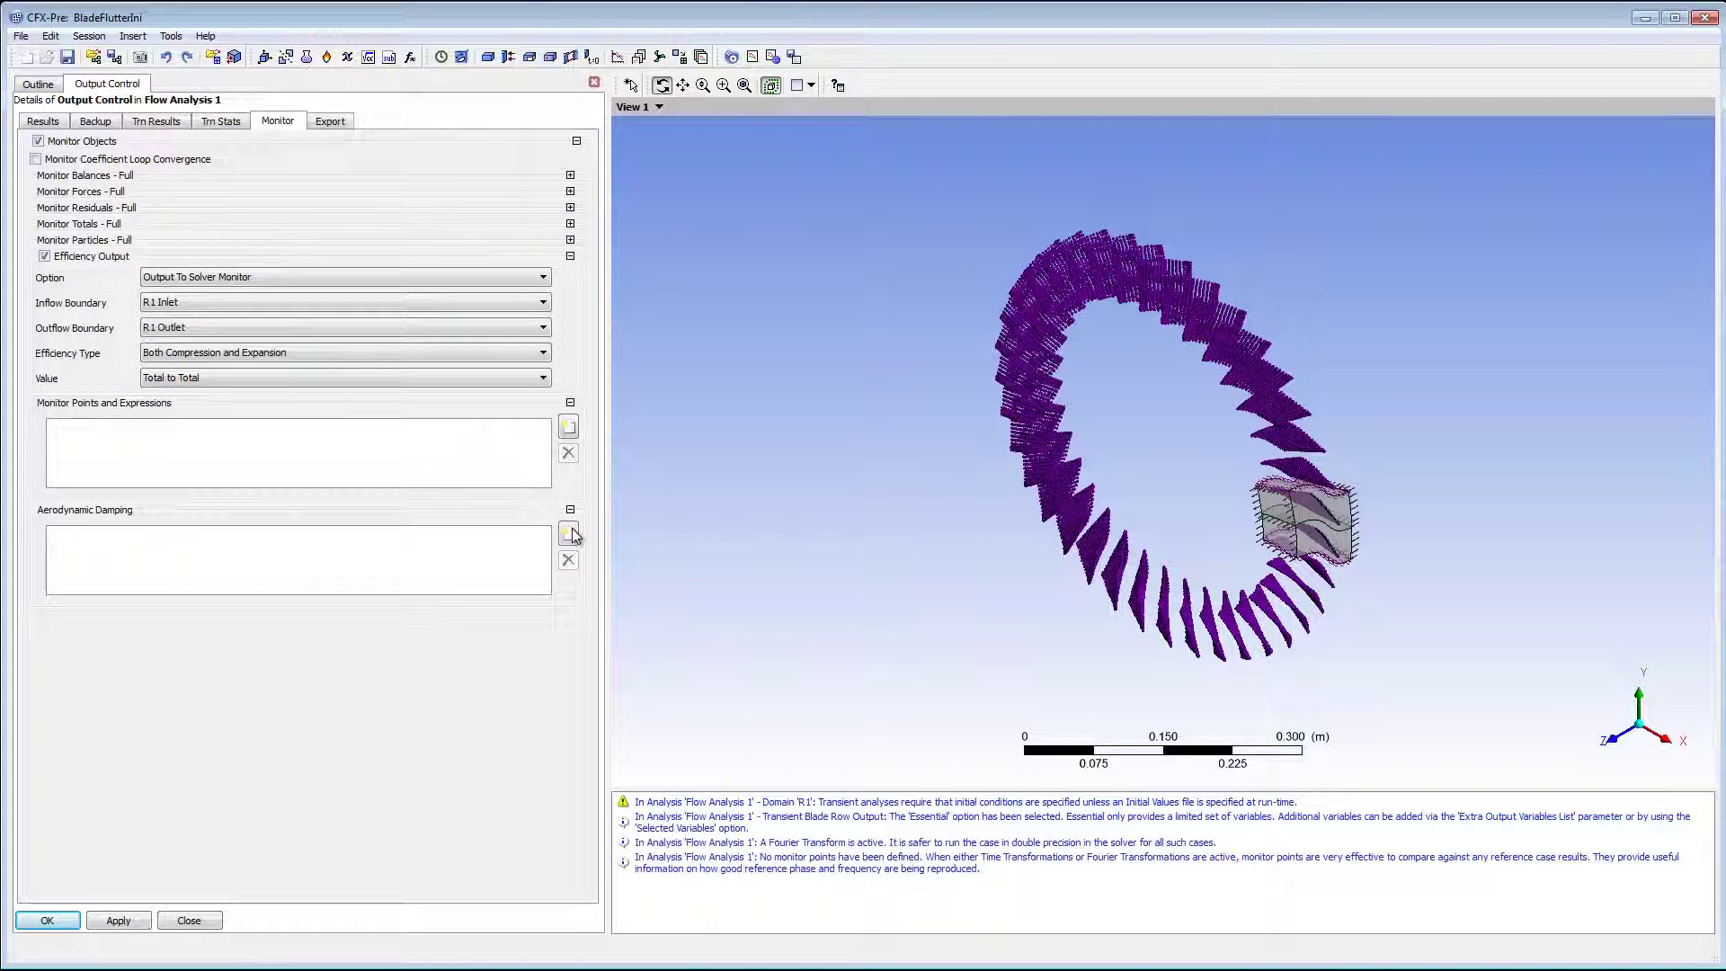
- Insert the output monitor Aerodynamic Damping 1 using full period integration and choose its blade mesh region
left_click(570, 533)
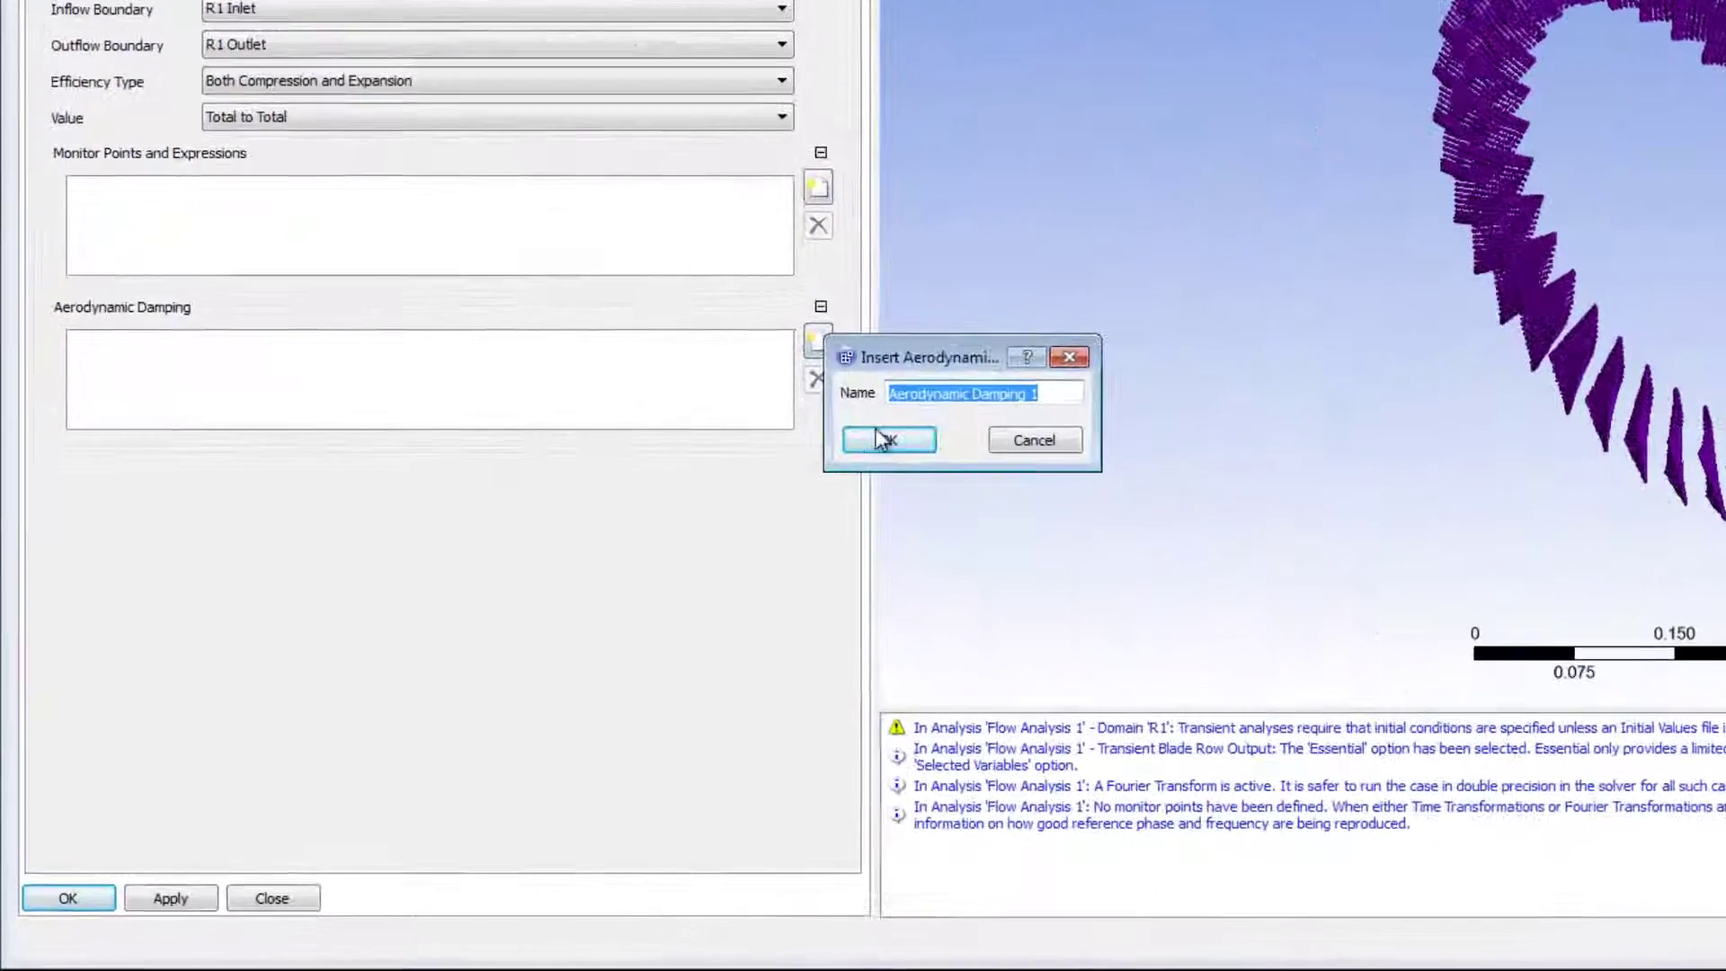
left_click(635, 590)
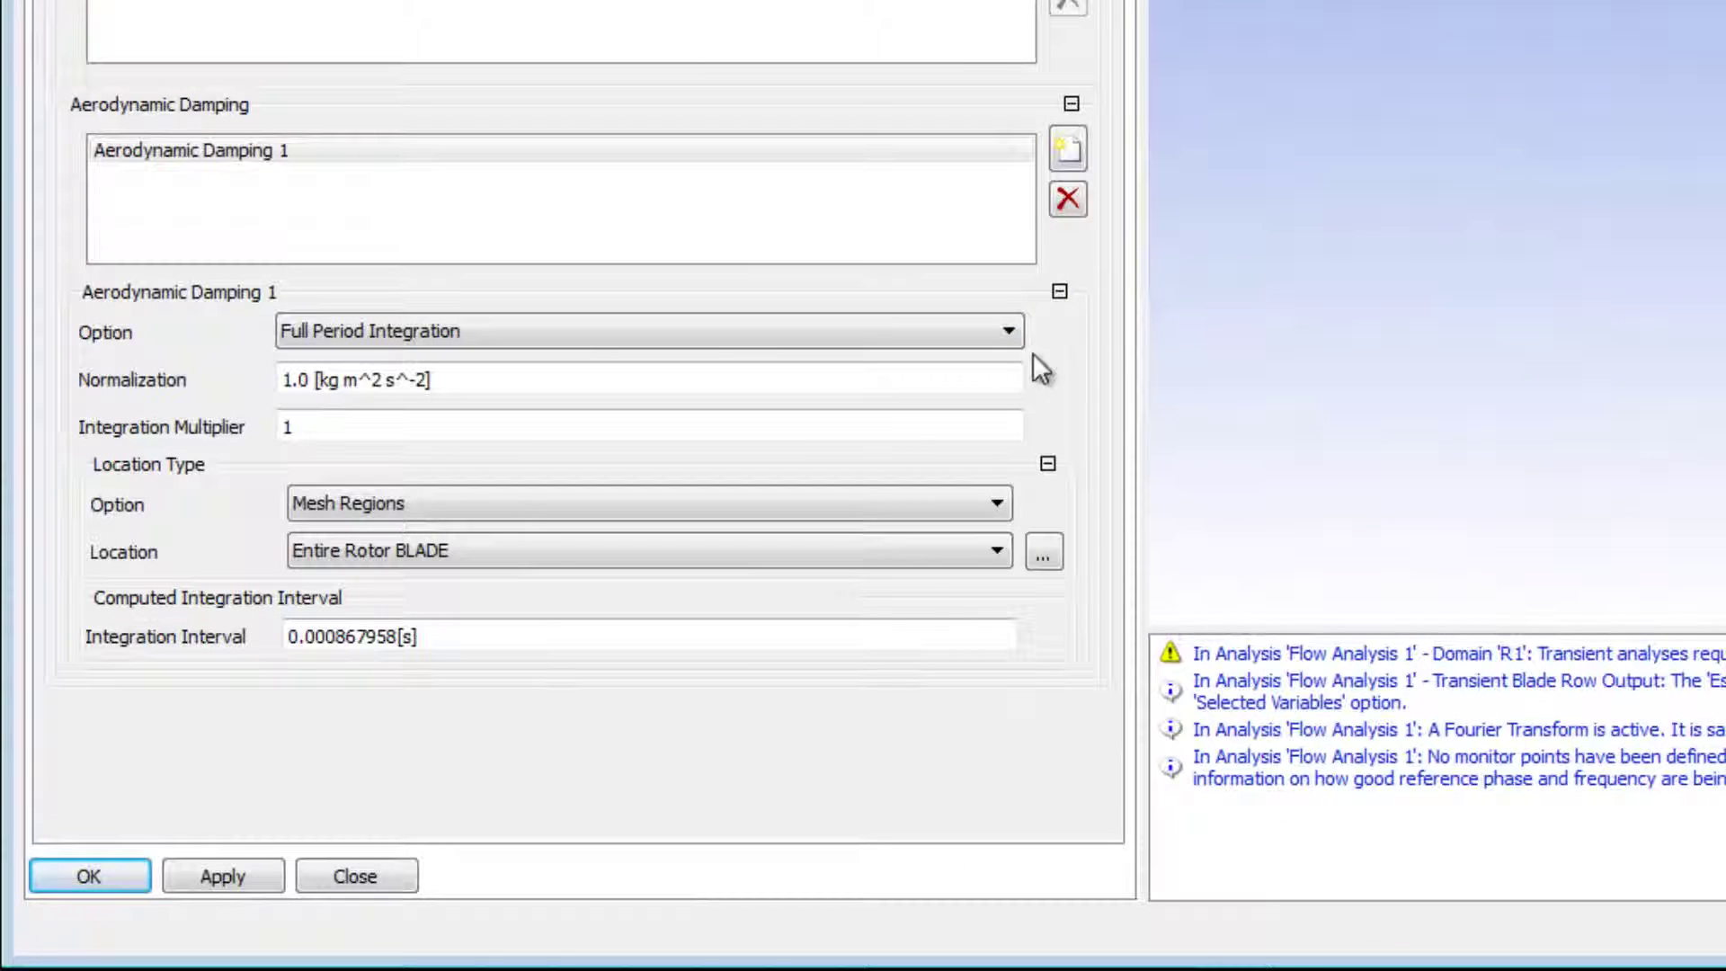
left_click(969, 555)
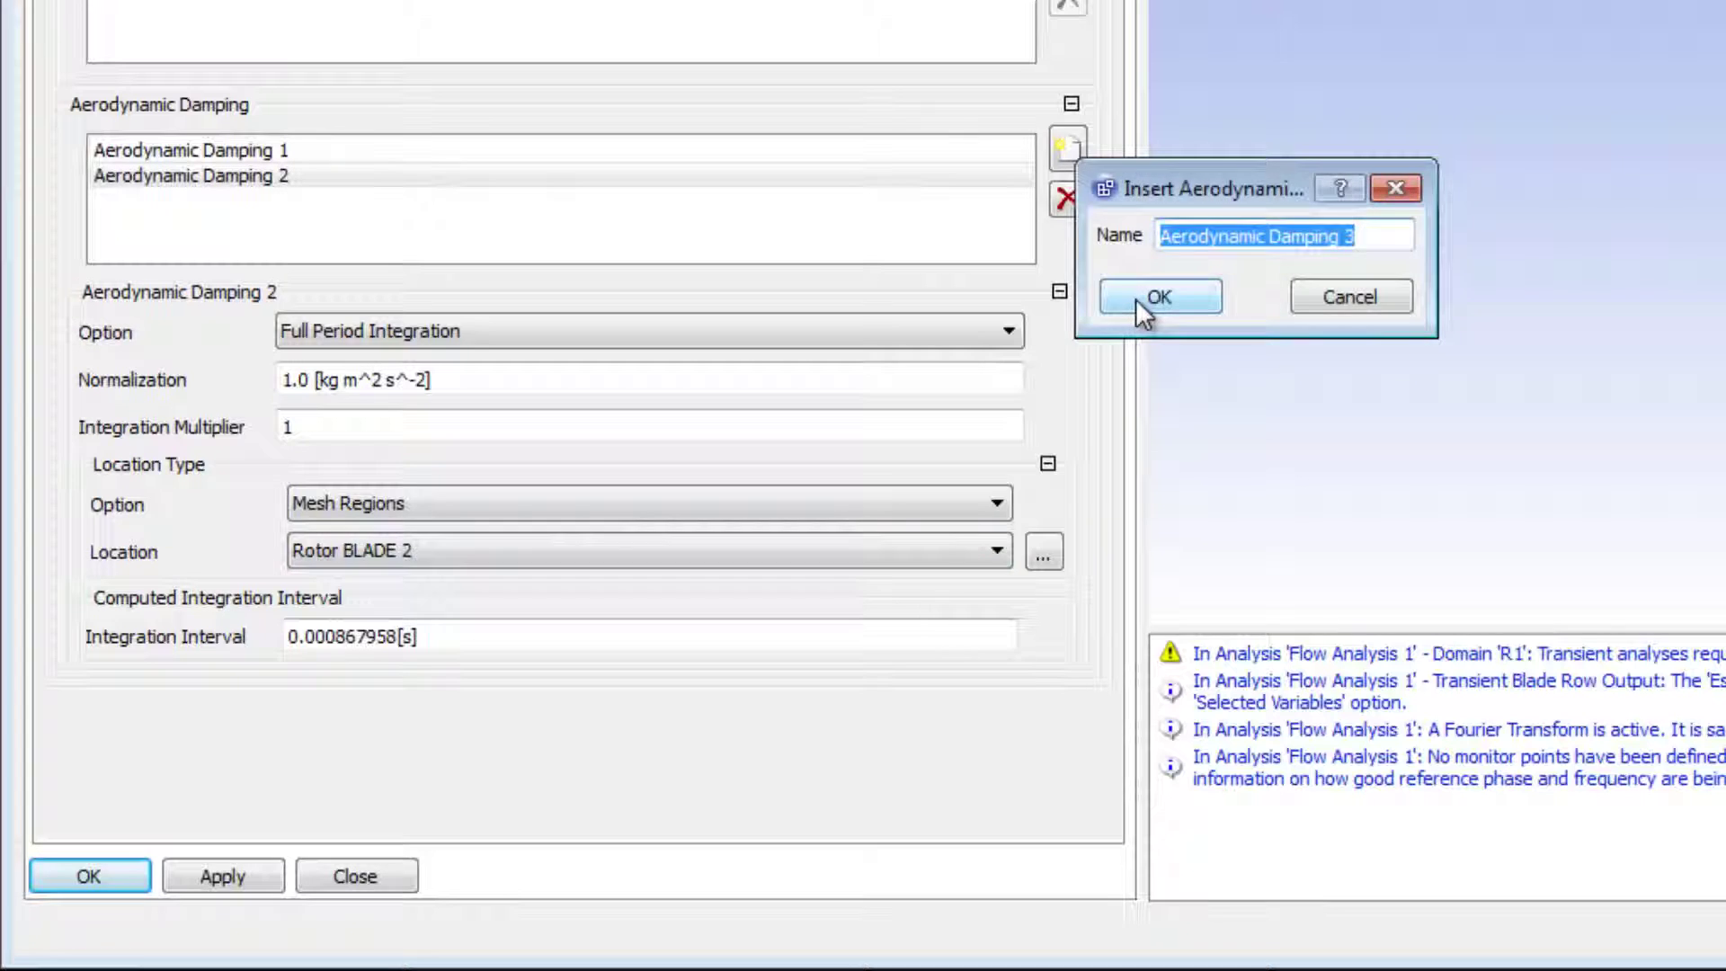
- Insert the monitor Aerodynamic Damping 3 with the Moving Integration Interval option and locate it on Rotor BLADE
left_click(1140, 298)
left_click(1008, 330)
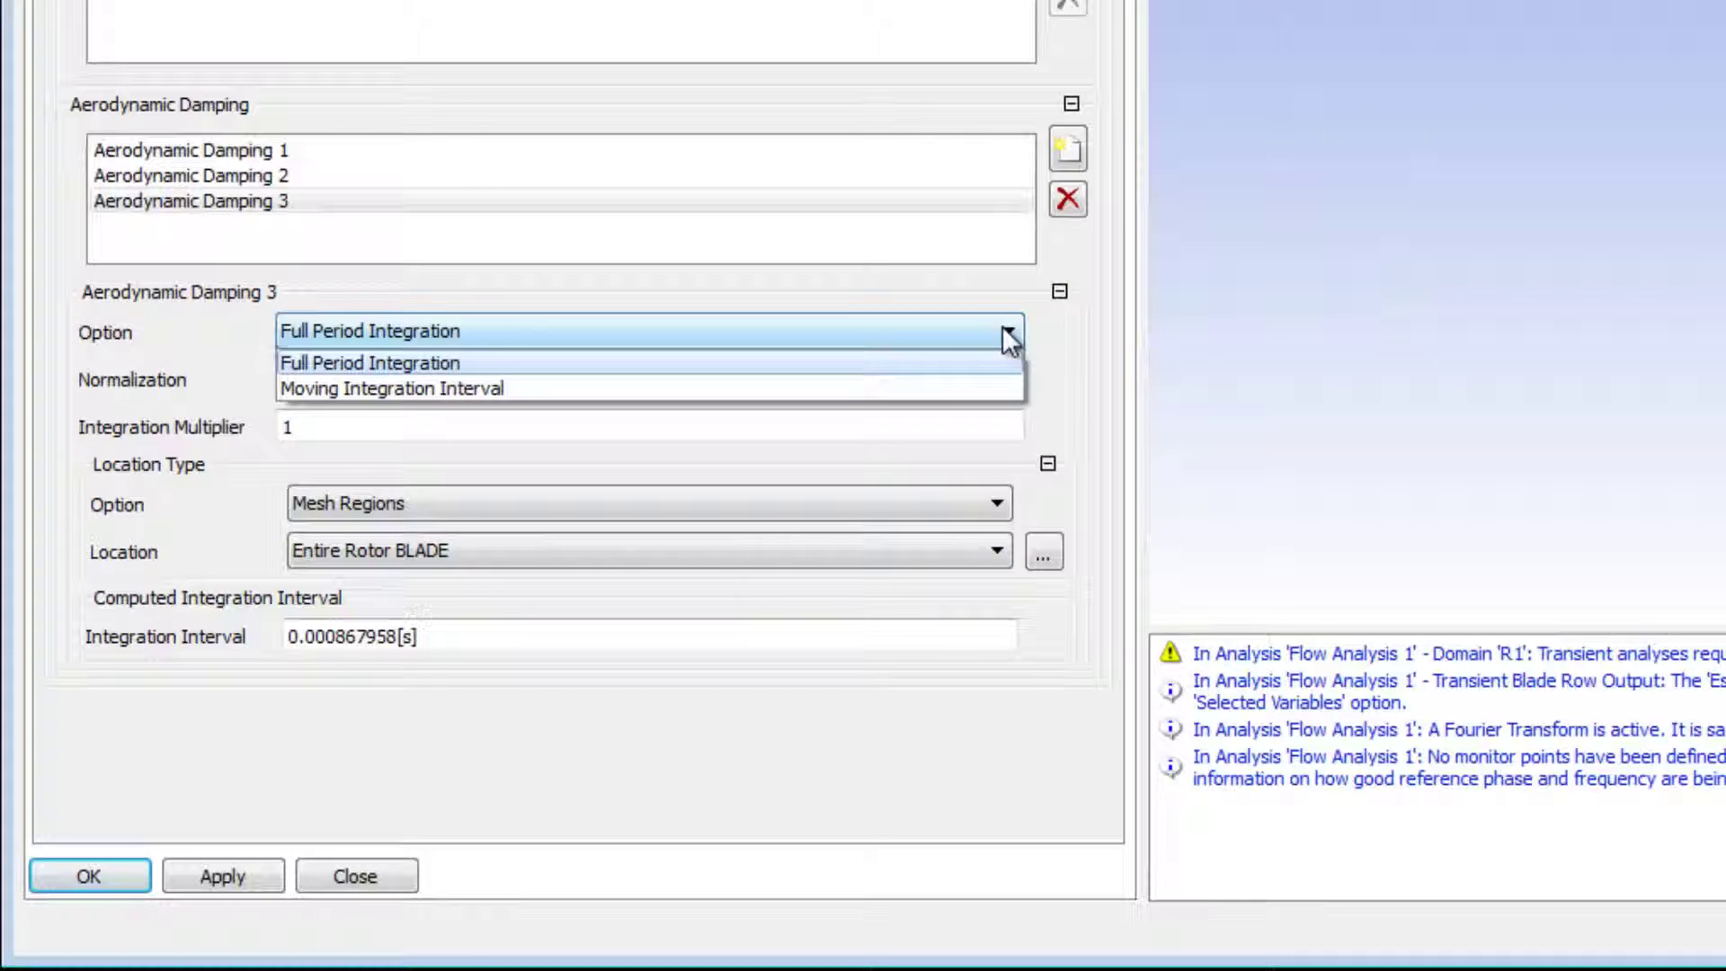
left_click(919, 387)
left_click(902, 549)
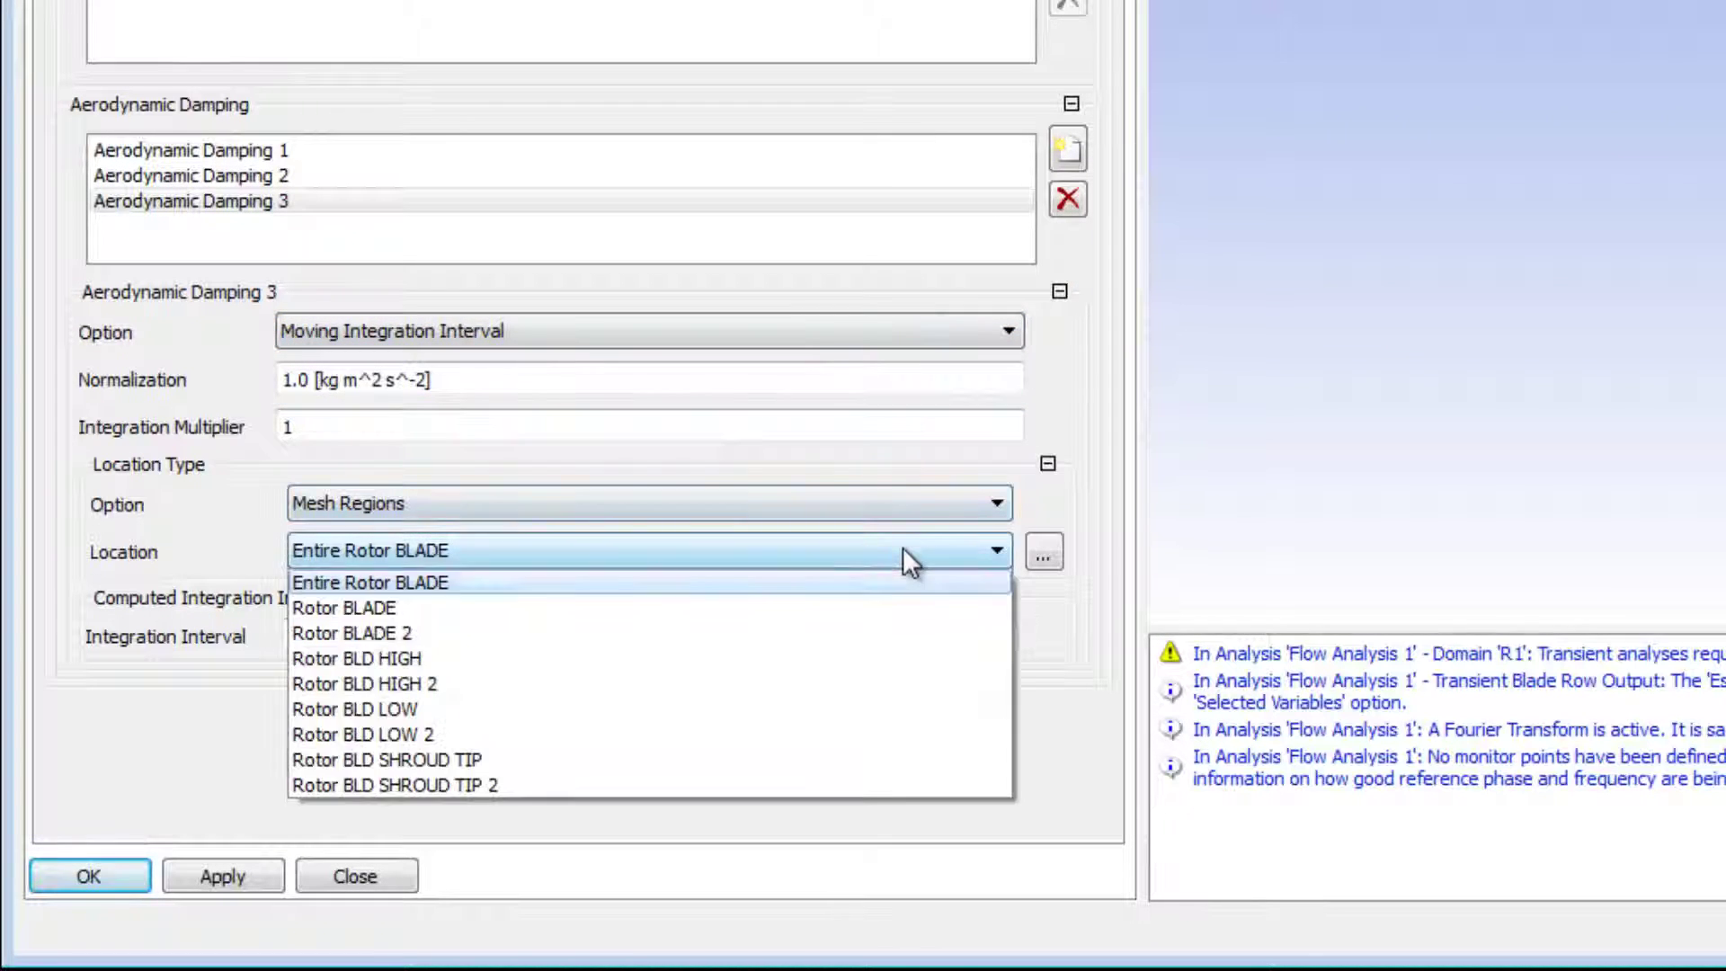
left_click(876, 611)
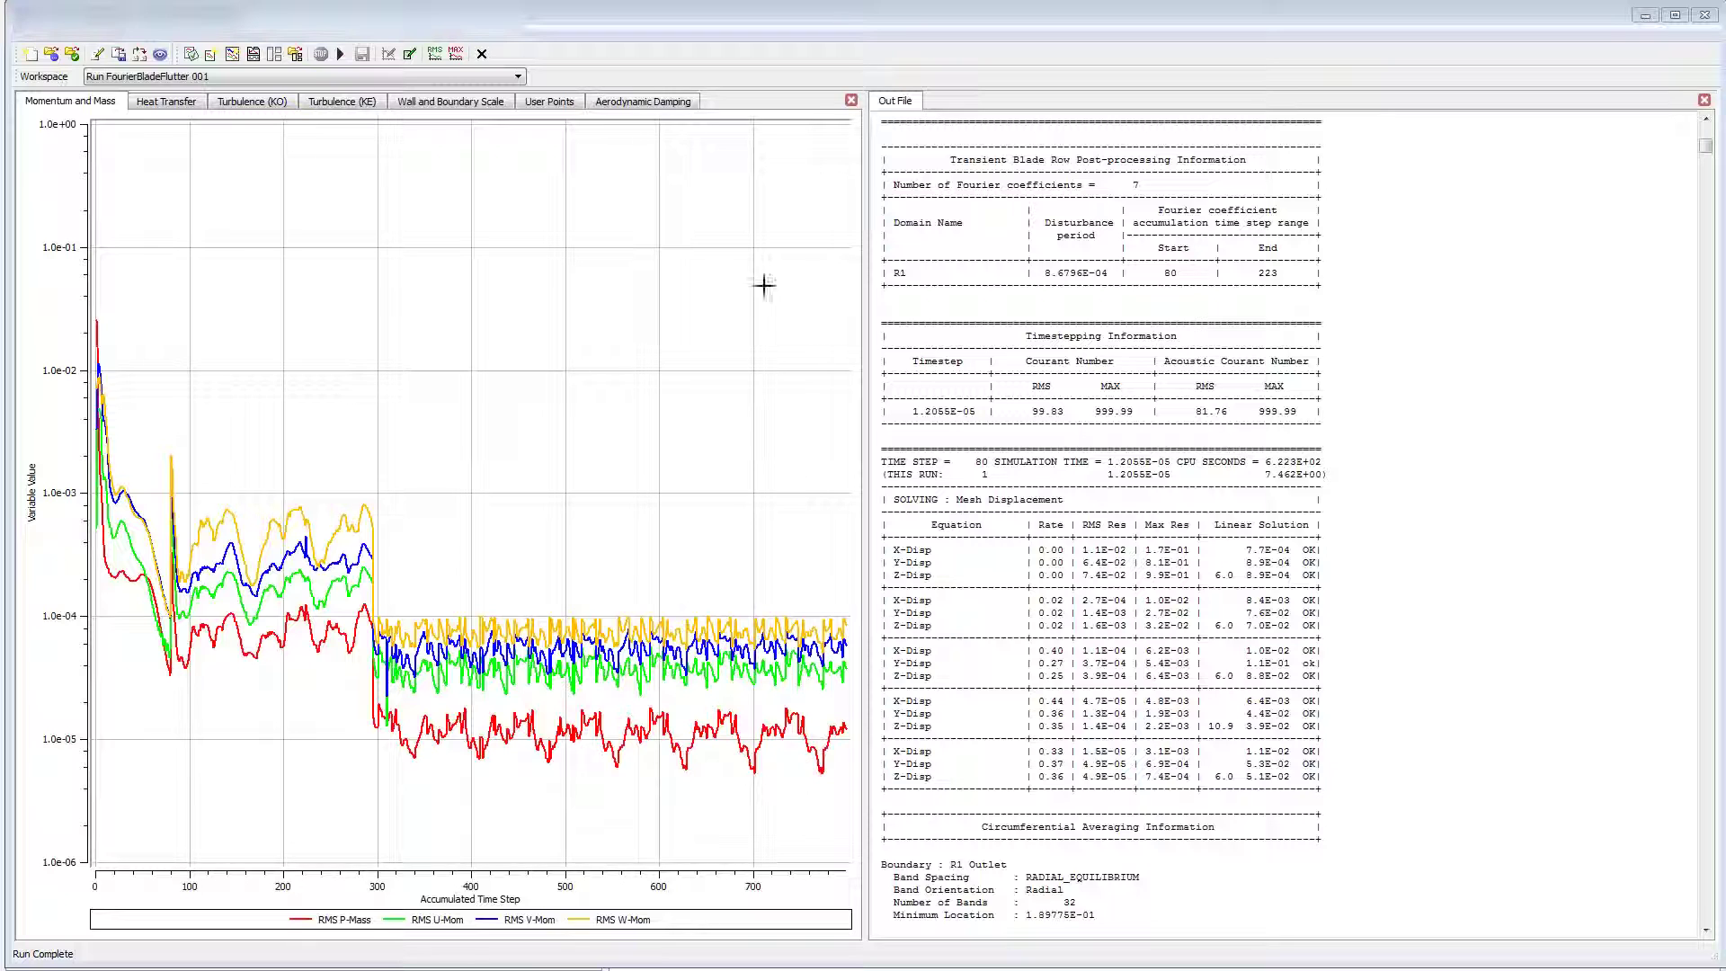
- Show the aerodynamic damping plot of the FourierBladeFlutter 001 run in CFX-Solver Manager
left_click(672, 103)
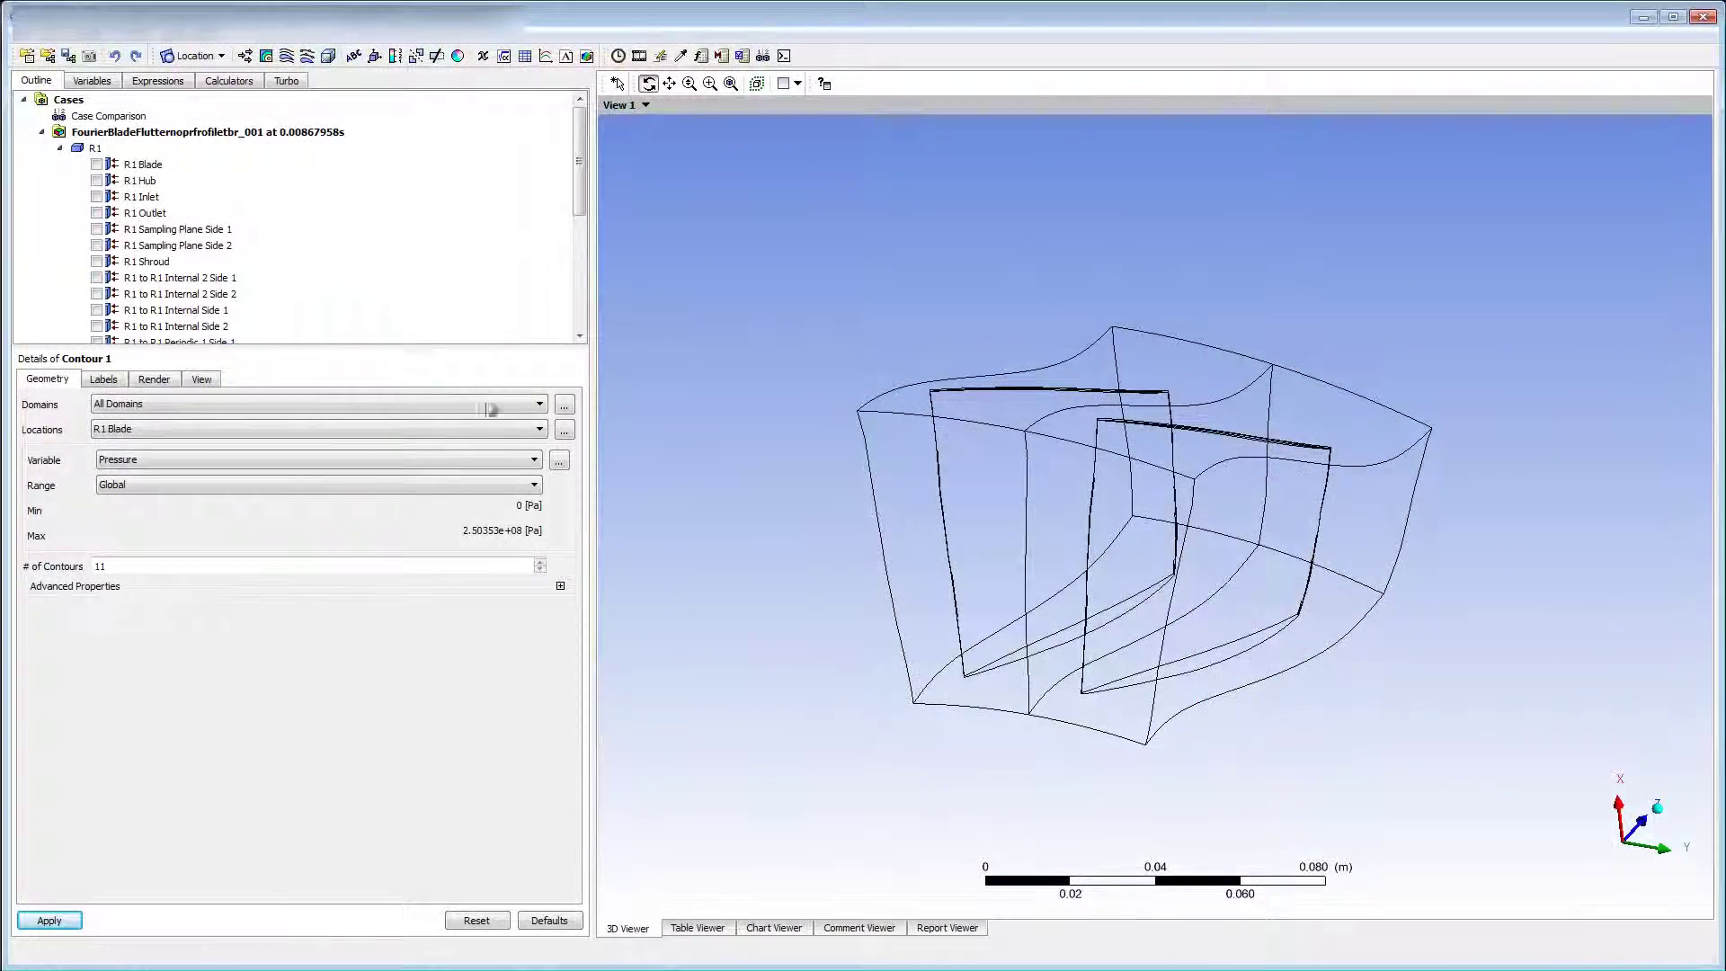
- In CFD-Post, set the variable of Contour 1 on R1 Blade to the arithmetic average Wall Power Density.Trnavg
left_click(559, 460)
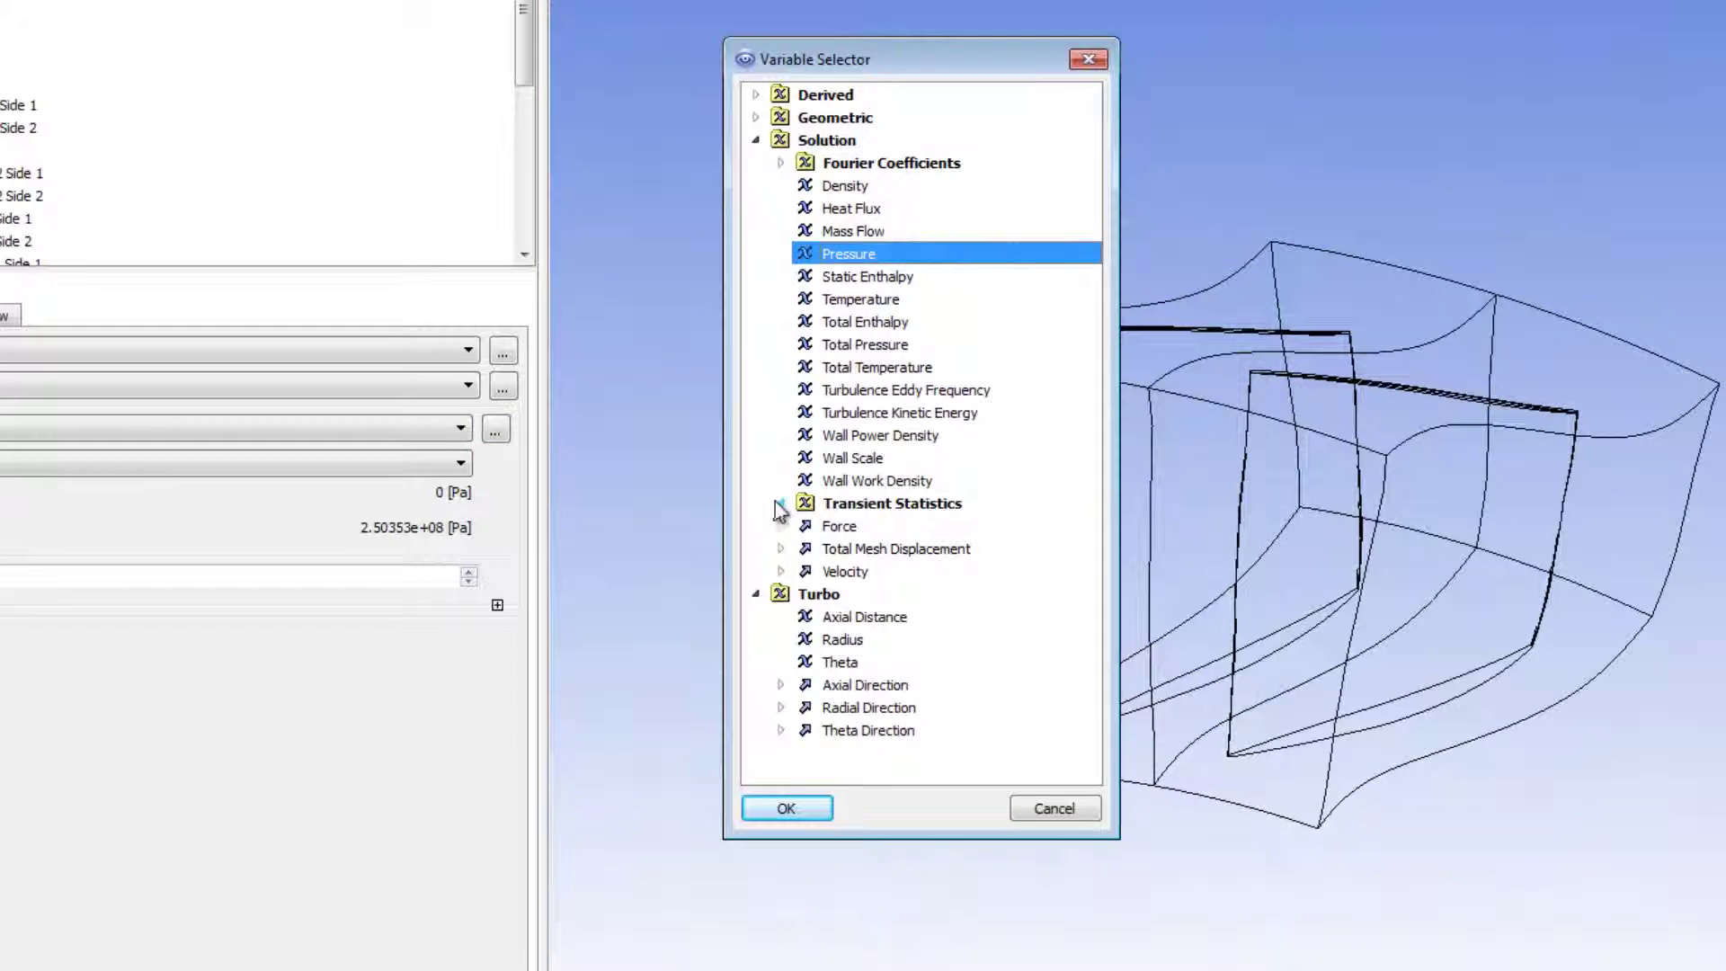
left_click(781, 503)
left_click(805, 526)
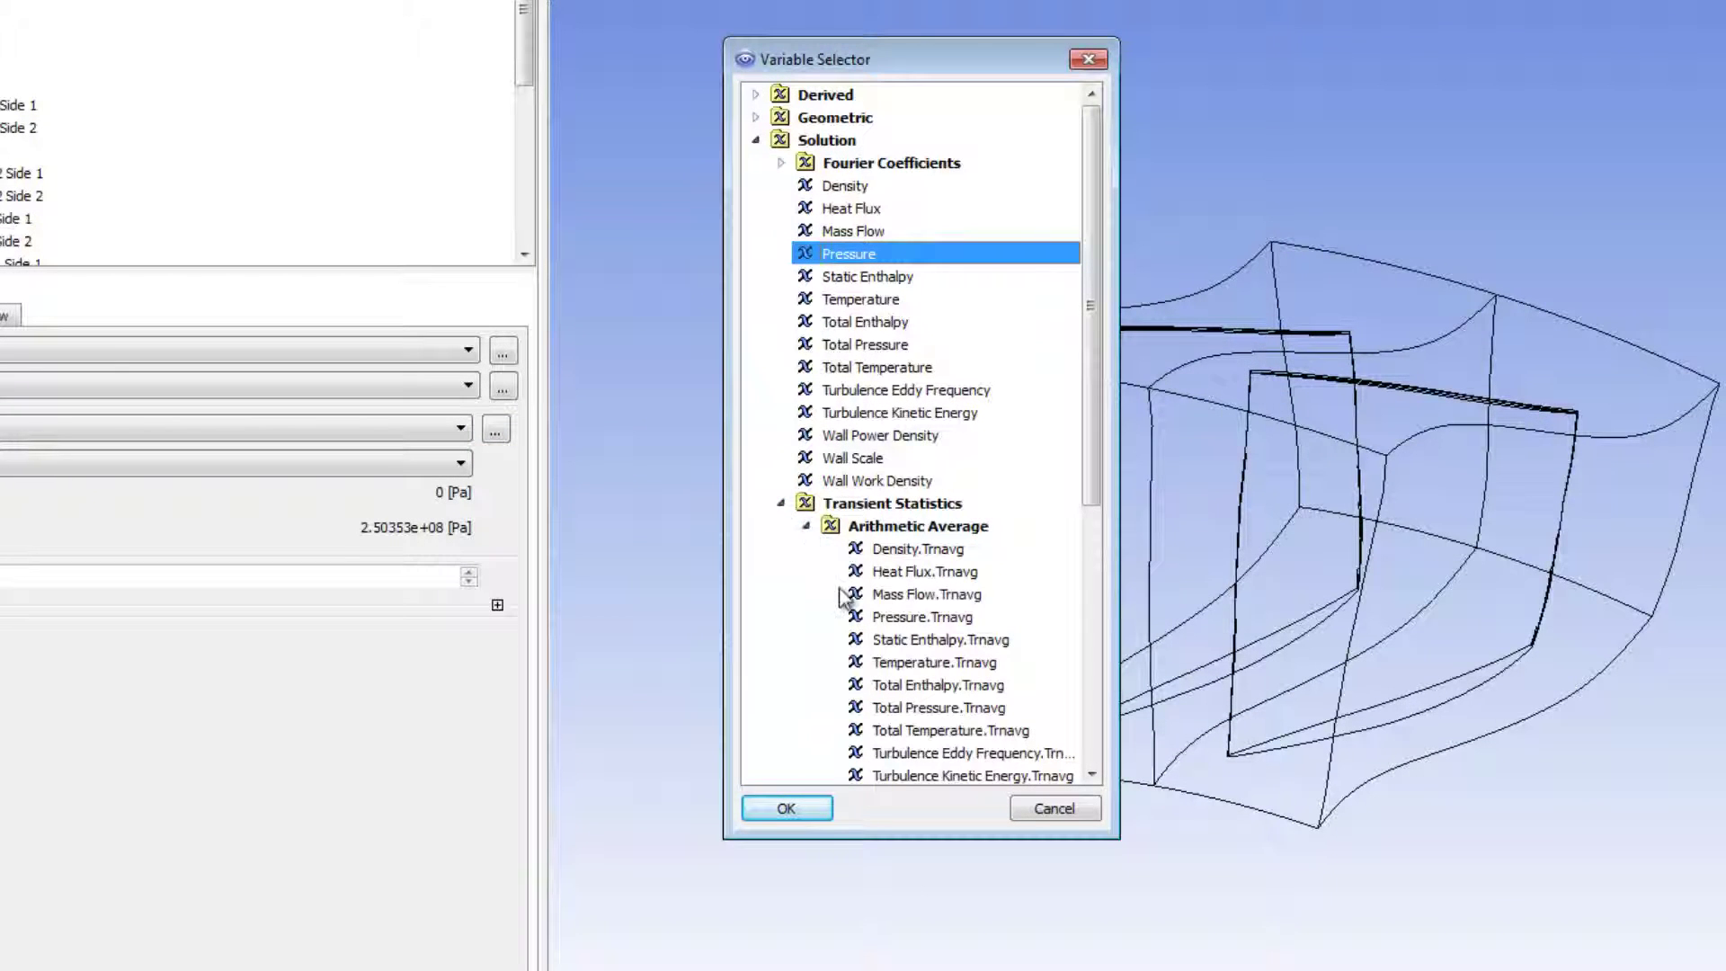
scroll(882, 674, "down", 1)
left_click(893, 732)
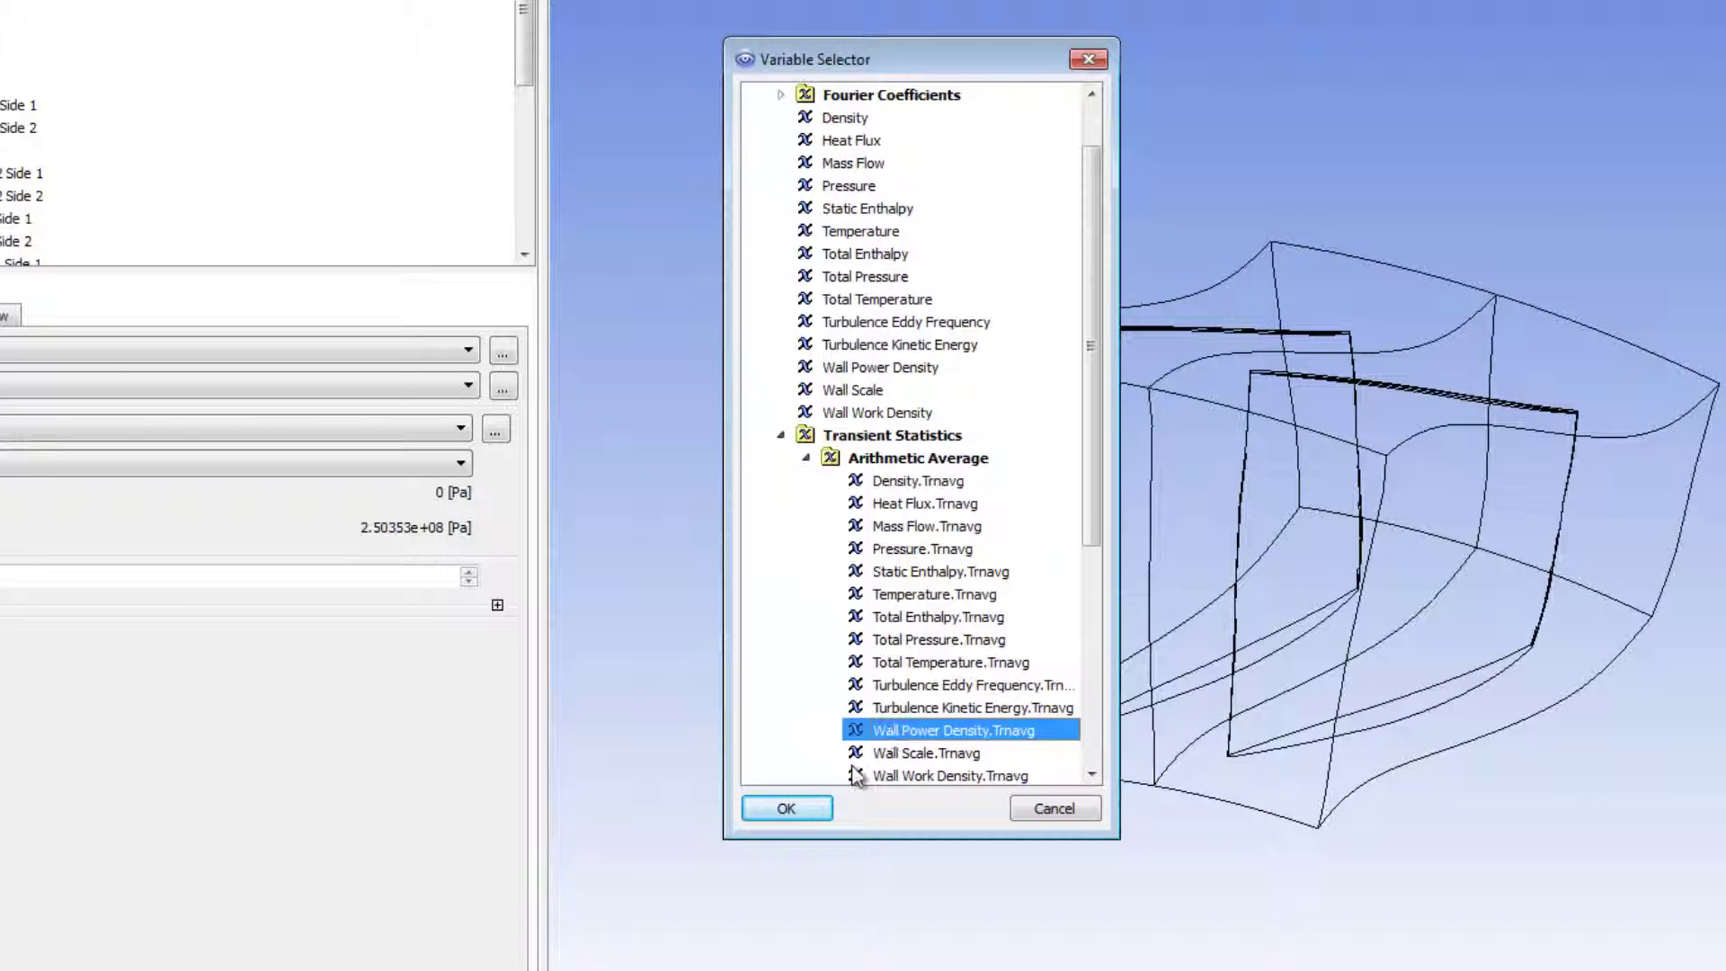
left_click(816, 814)
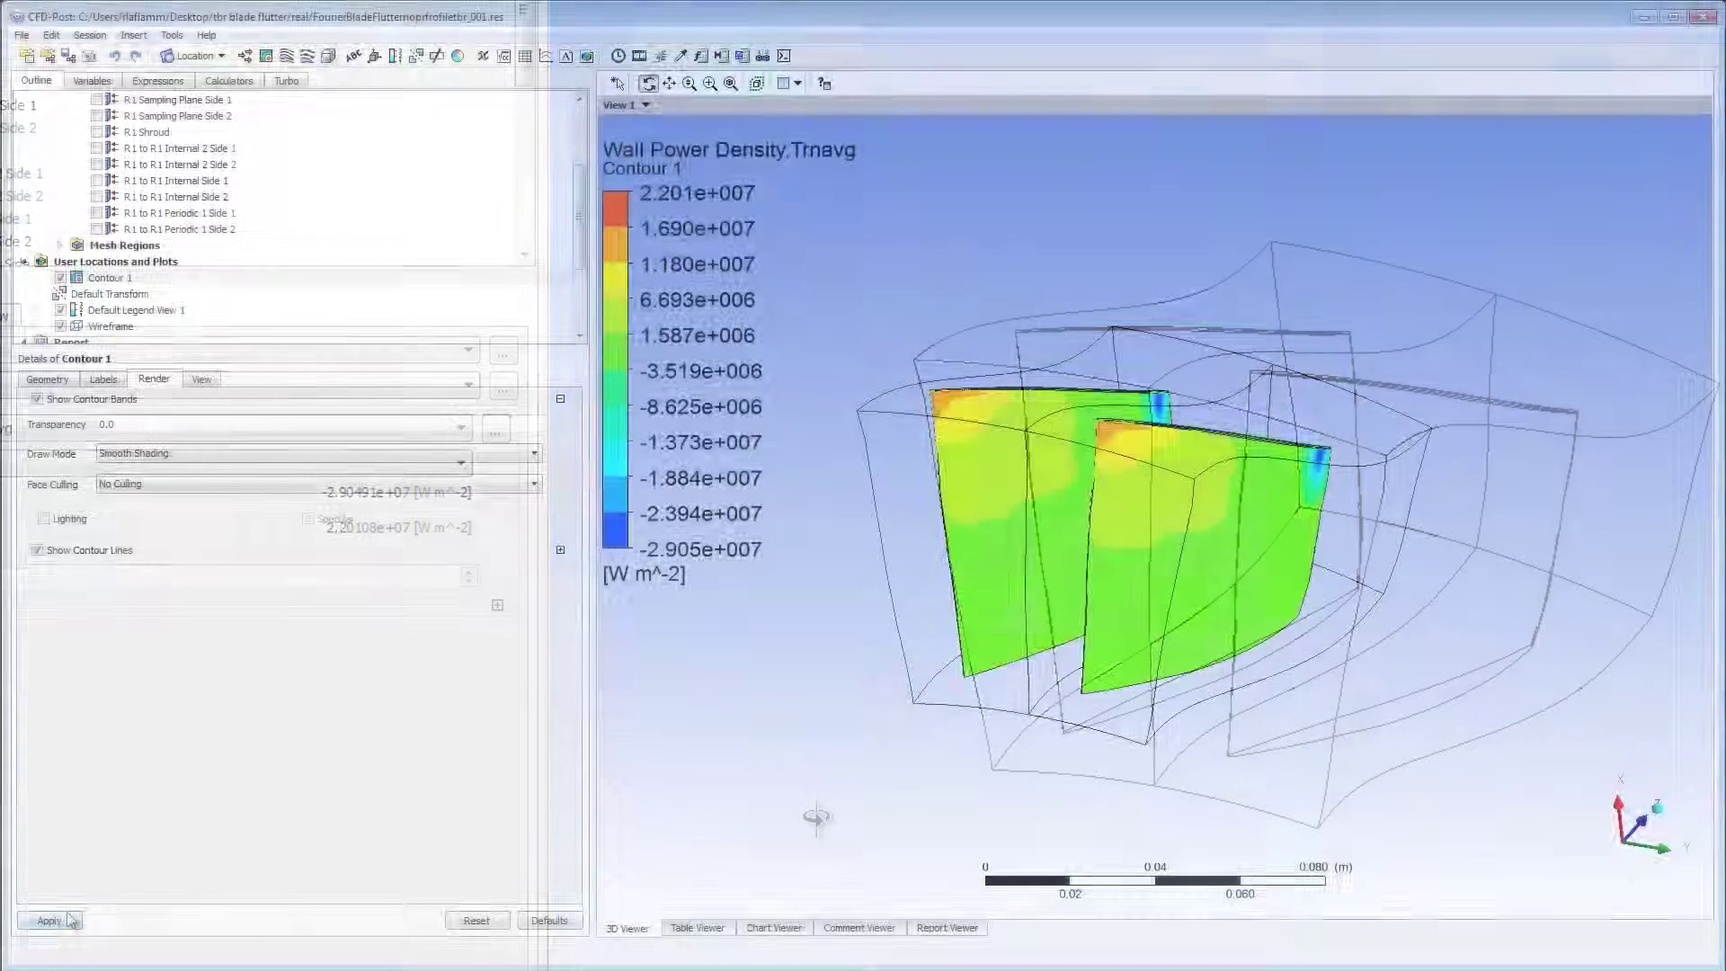